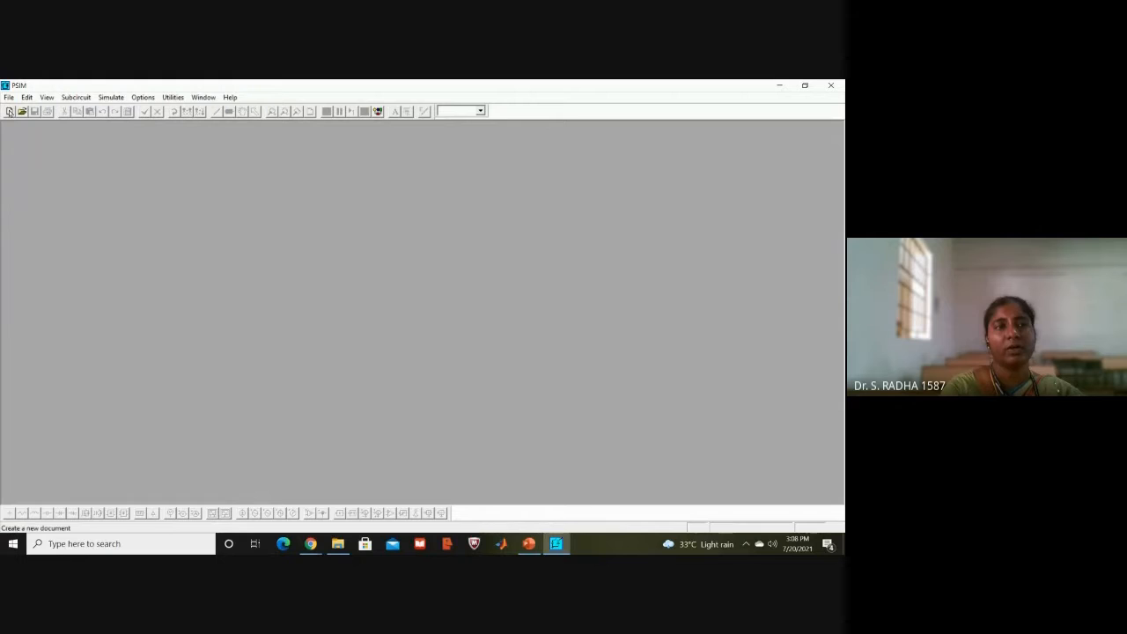
Create a new blank schematic and maximize its window.
left_click(10, 111)
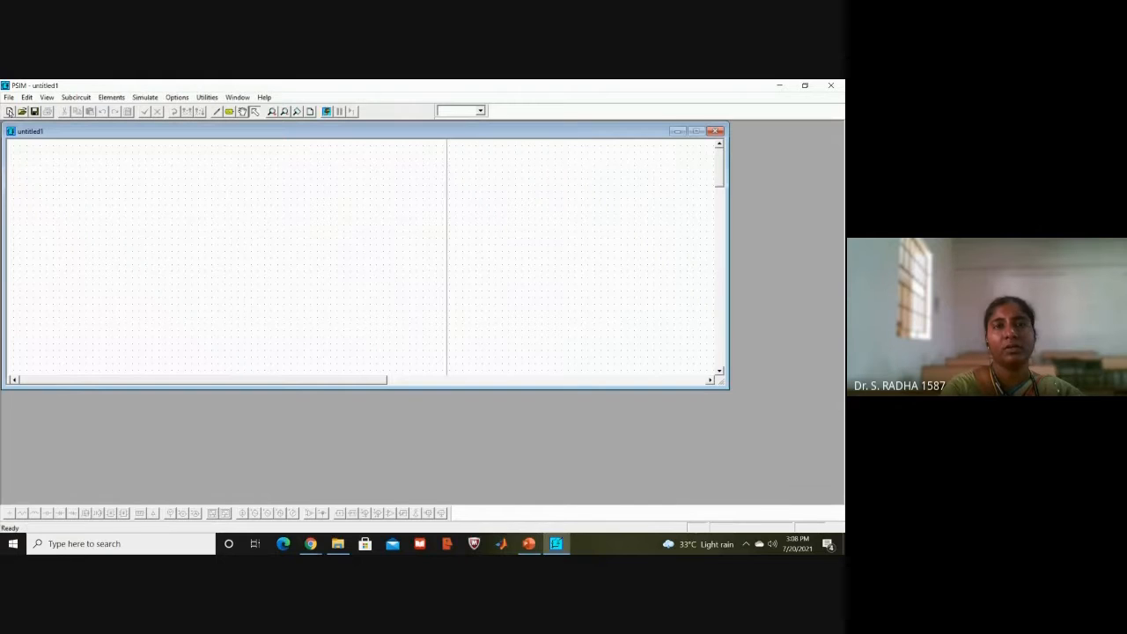
left_click(696, 131)
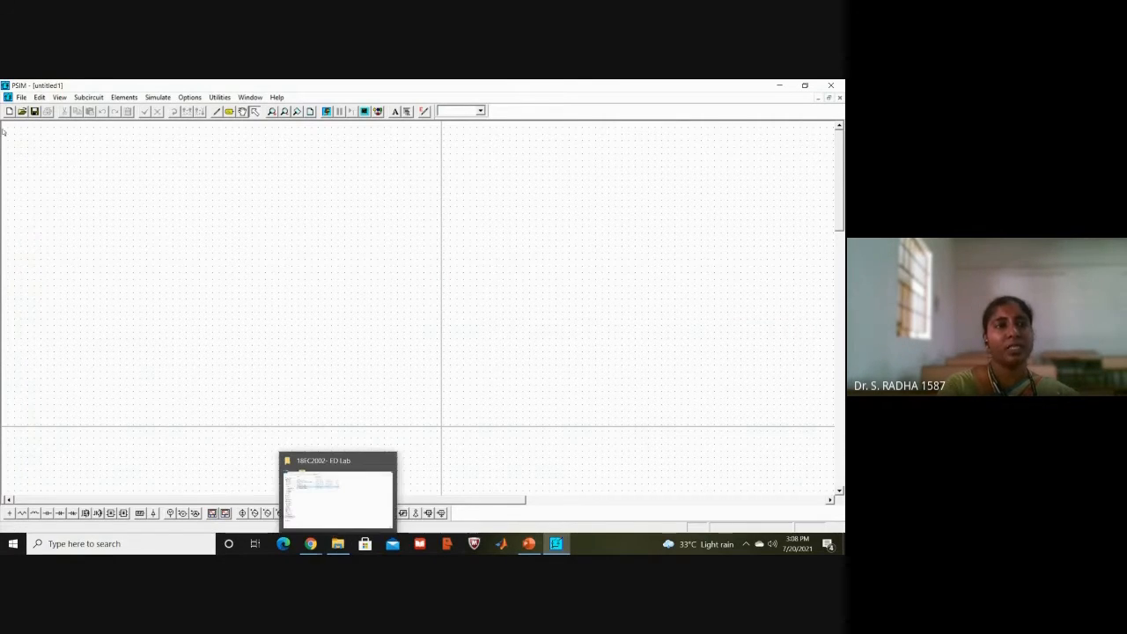
left_click(59, 98)
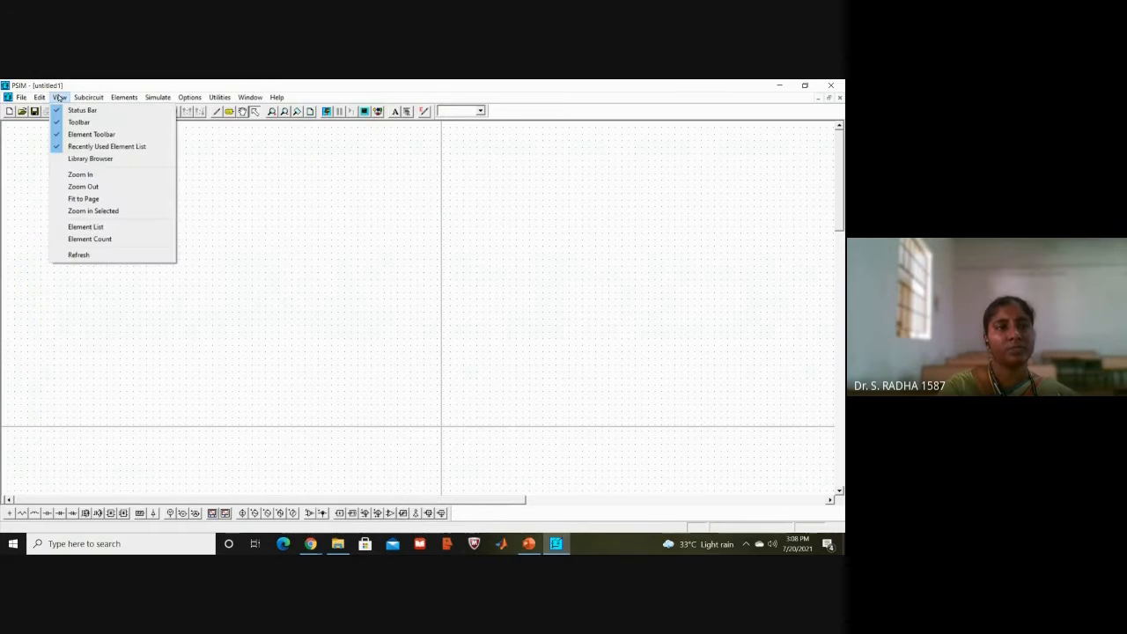
left_click(59, 98)
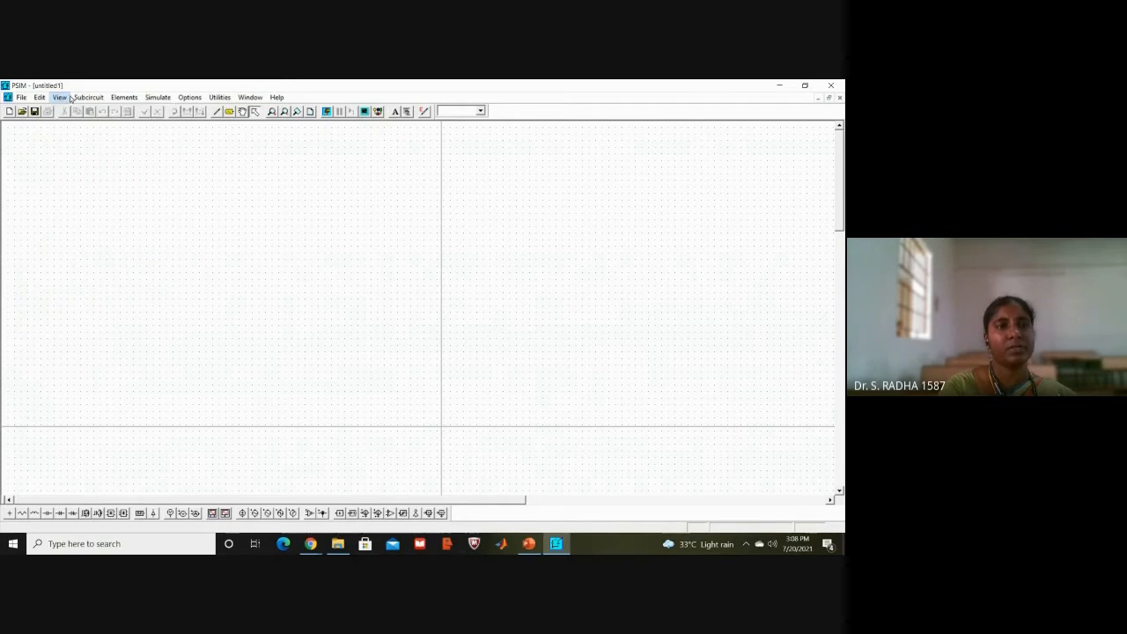
left_click(124, 98)
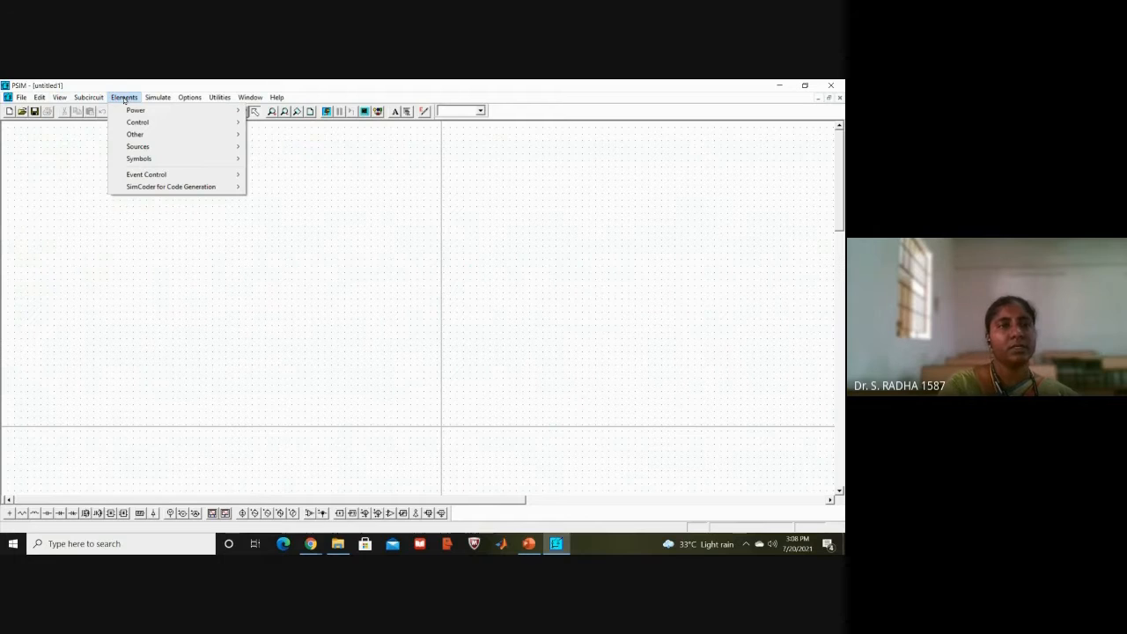
mouse_move(39, 99)
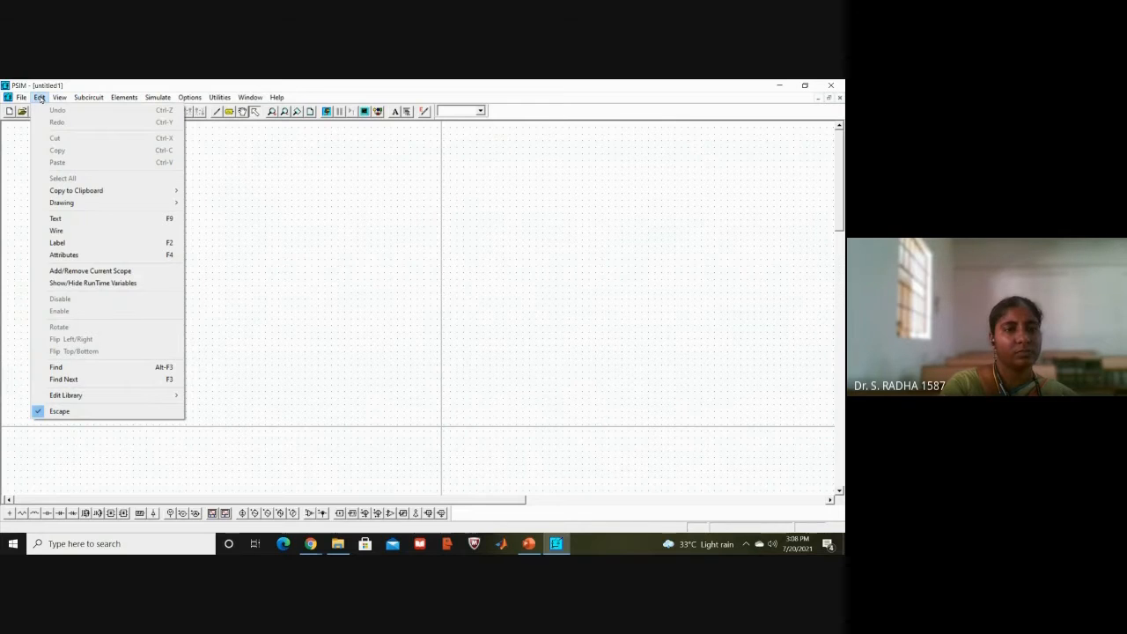
left_click(322, 178)
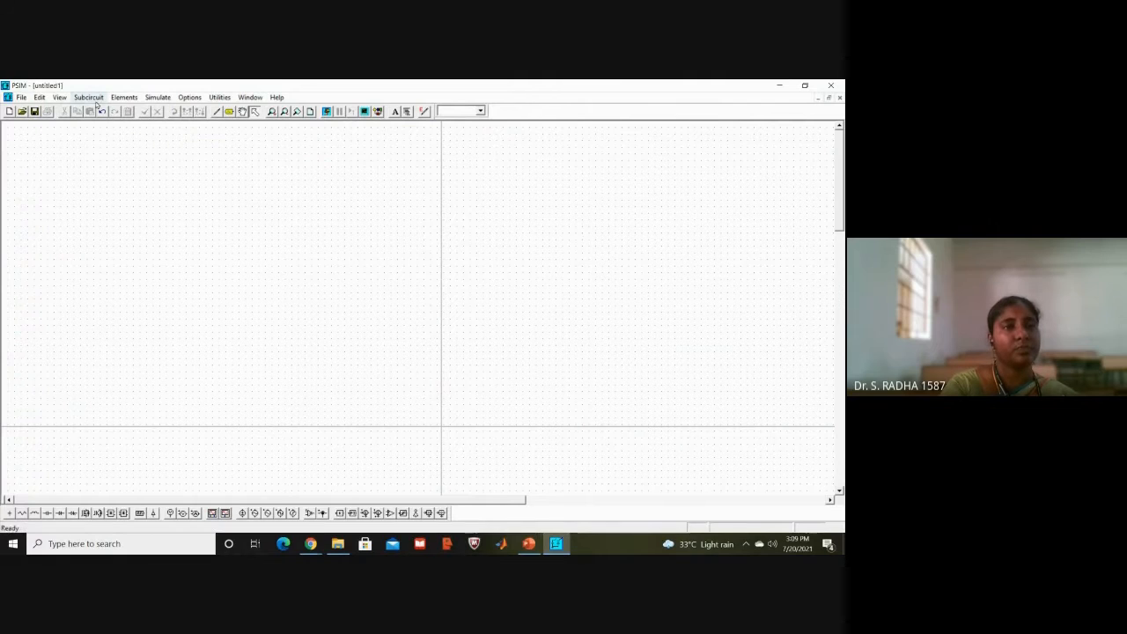
Open the Library Browser to look at the available element categories, and close it.
left_click(60, 98)
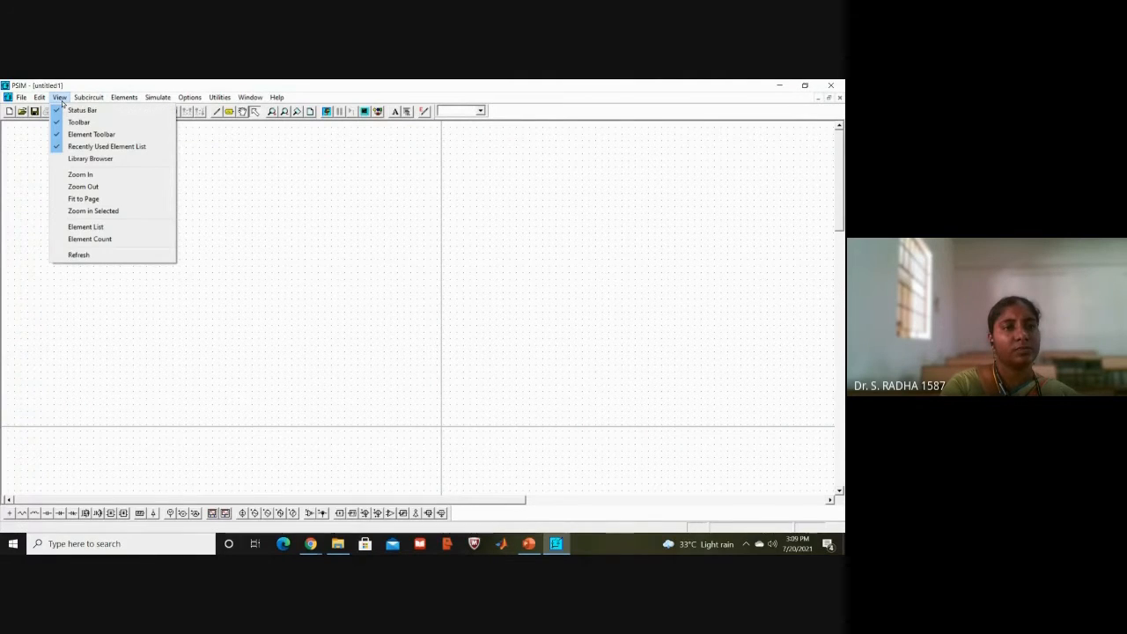
left_click(91, 160)
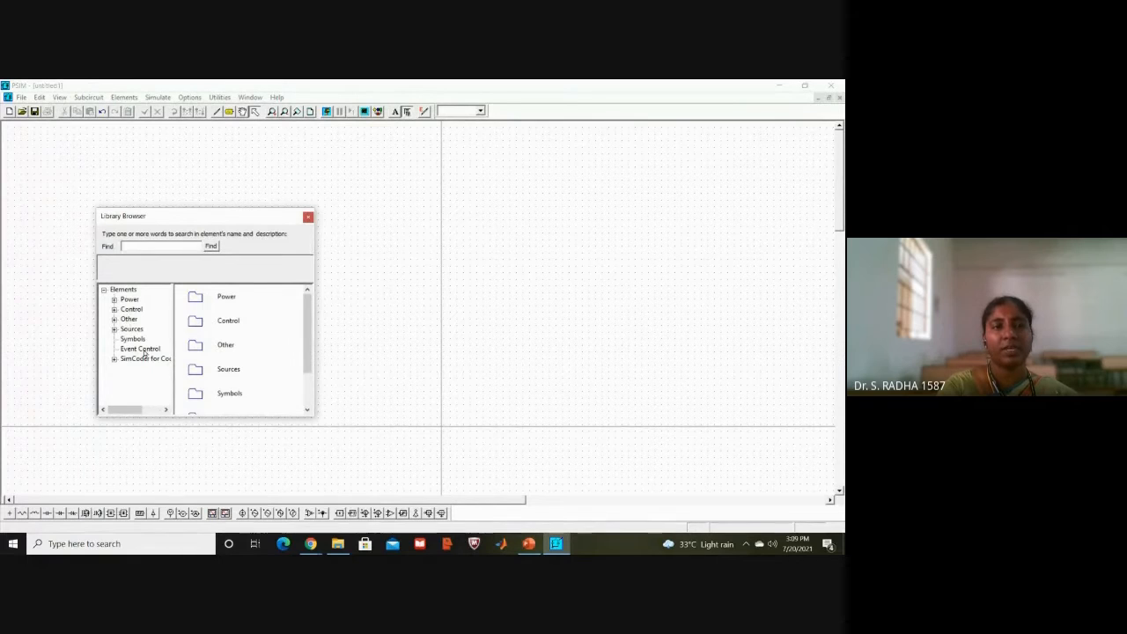
left_click(308, 216)
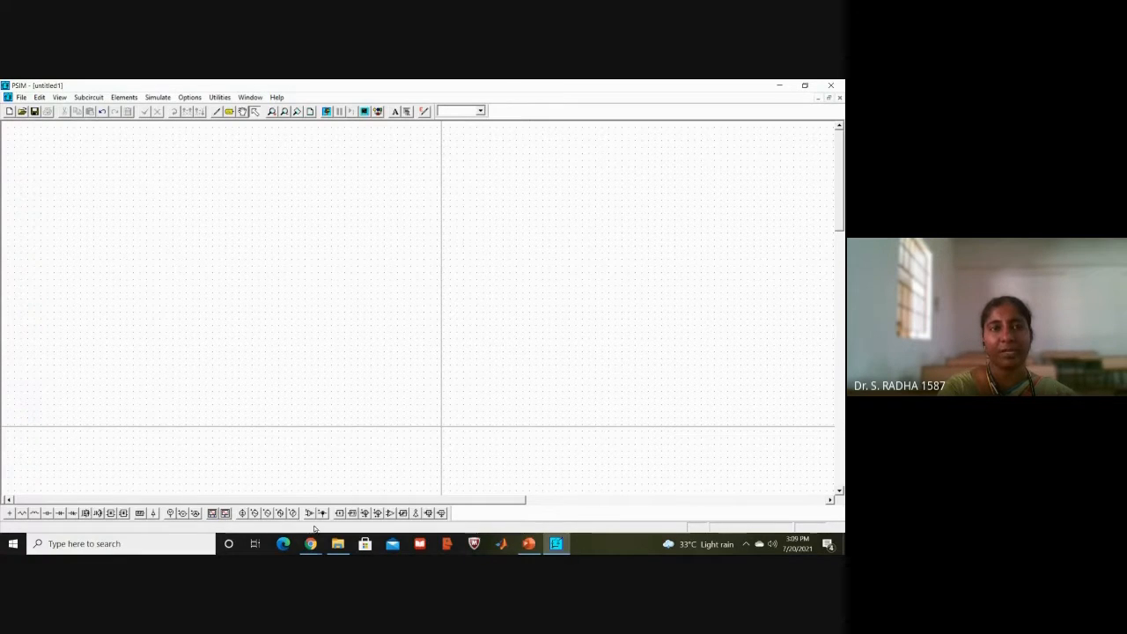
left_click(59, 97)
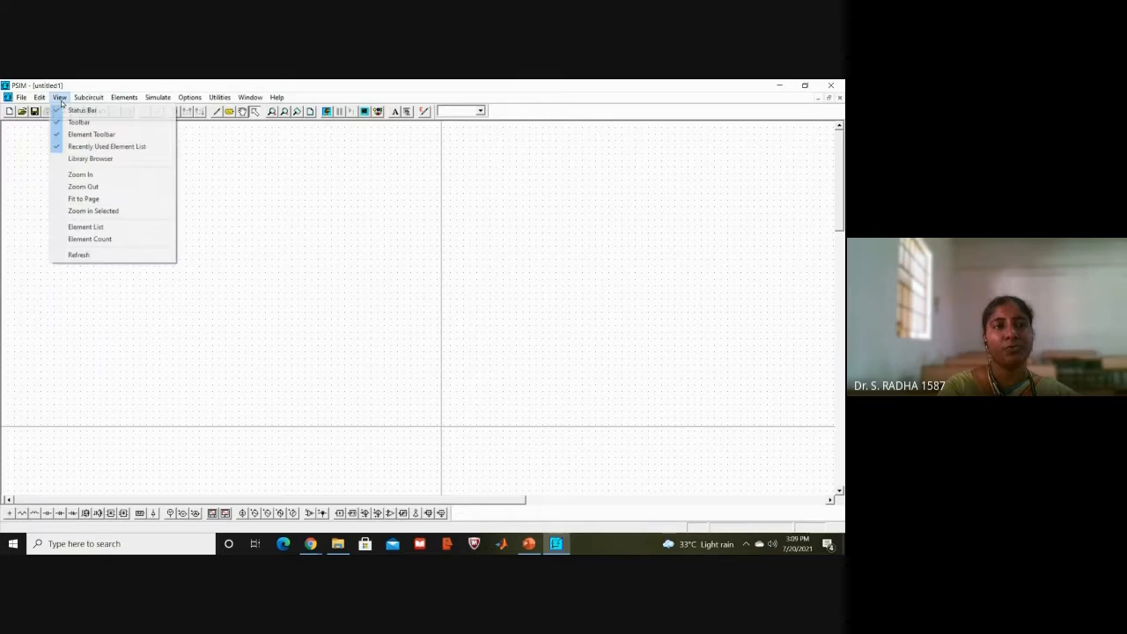
left_click(194, 298)
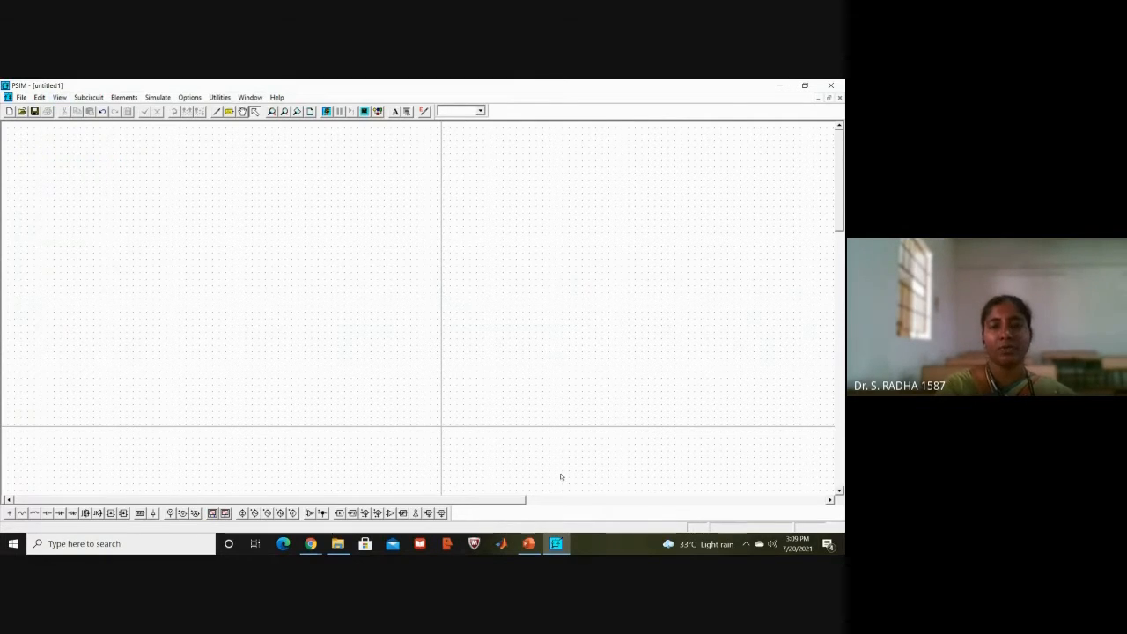
Switch to PowerPoint, check the full-wave bridge rectifier circuit on slide 11, and return to PSIM.
left_click(529, 543)
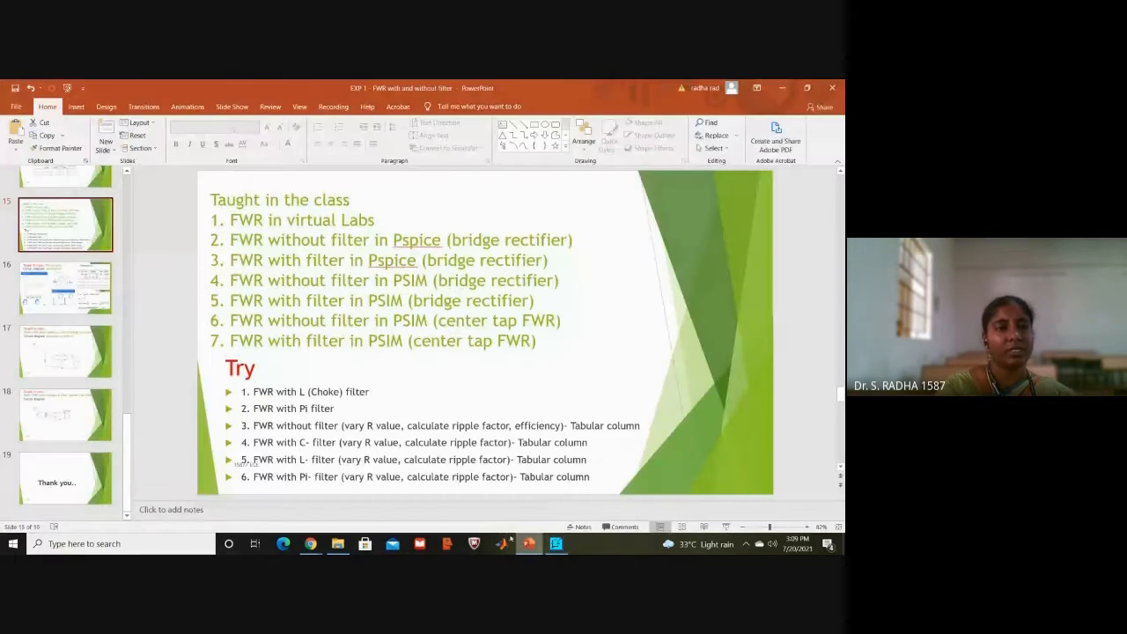
scroll(126, 249, "up", 5)
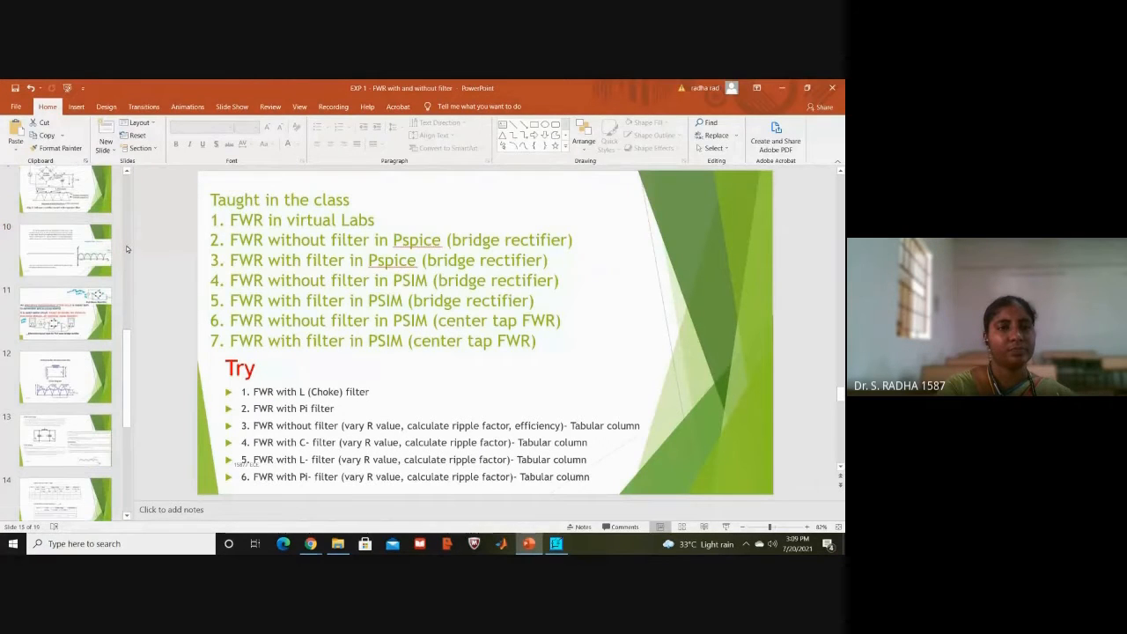
left_click(69, 332)
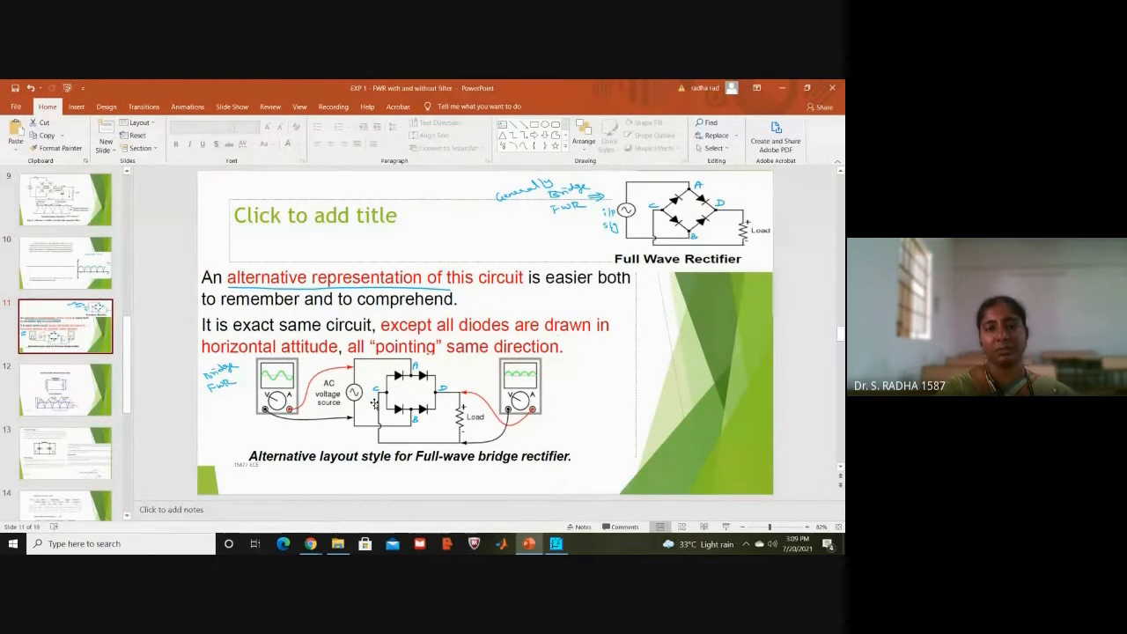
left_click(561, 546)
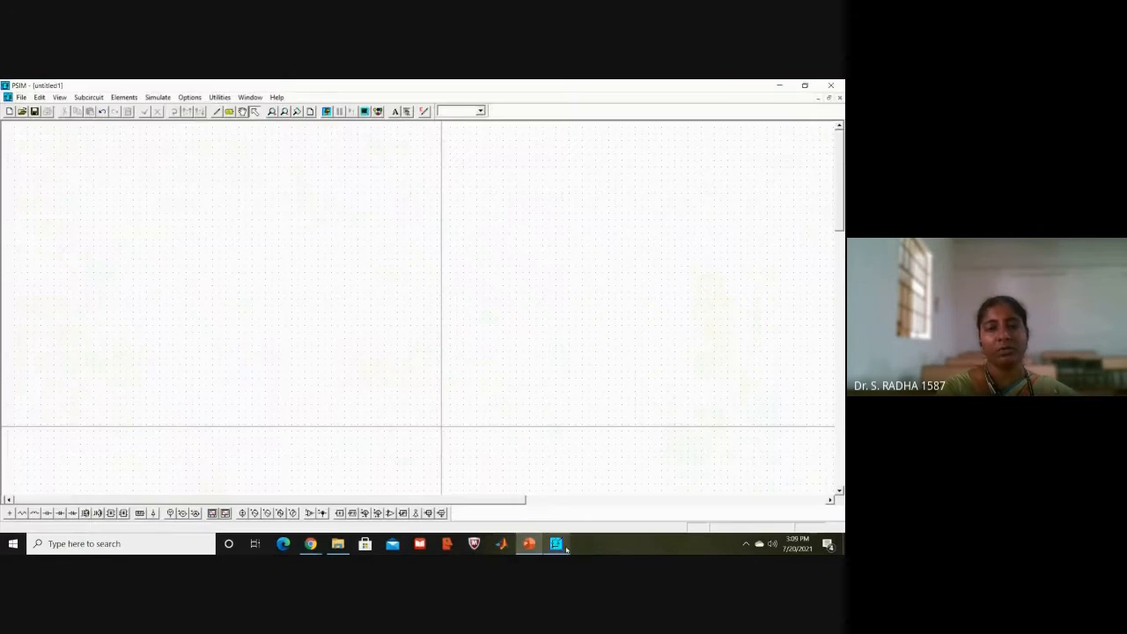
Place four horizontal diodes in two rows of two, all pointing the same direction, for the bridge rectifier.
left_click(59, 515)
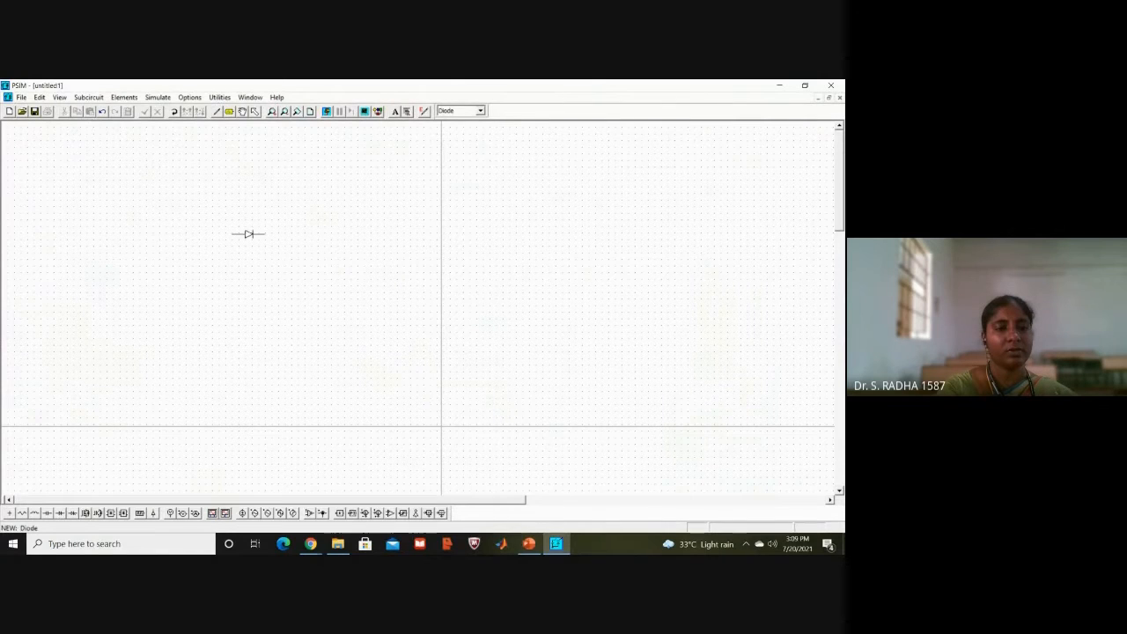
left_click(249, 233)
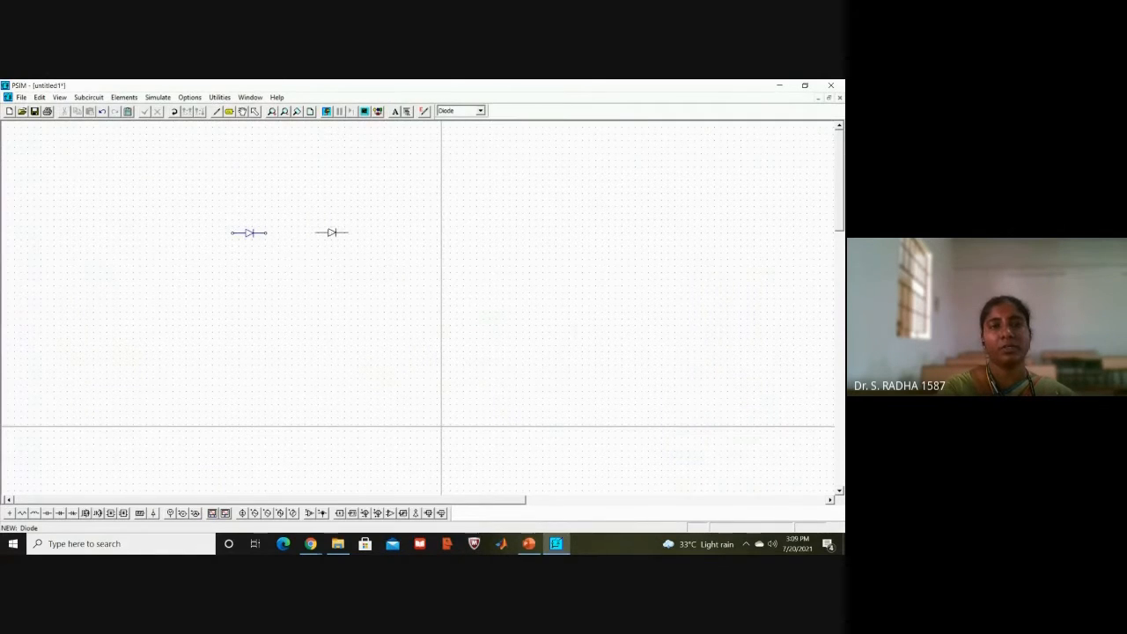
left_click(328, 234)
left_click(249, 279)
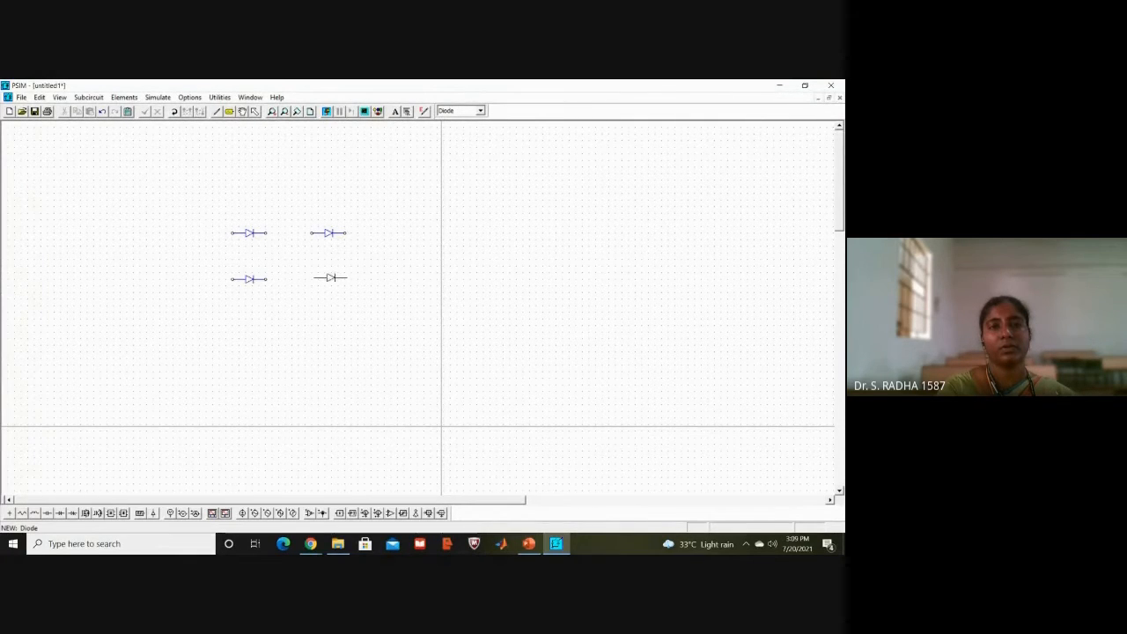
left_click(329, 279)
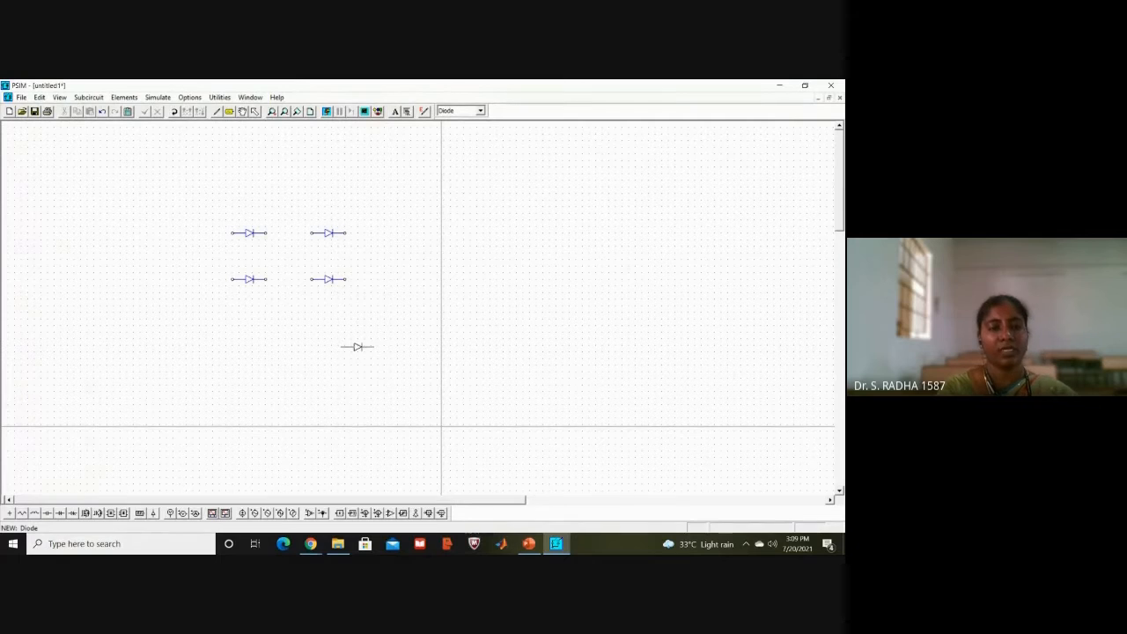
key("Escape")
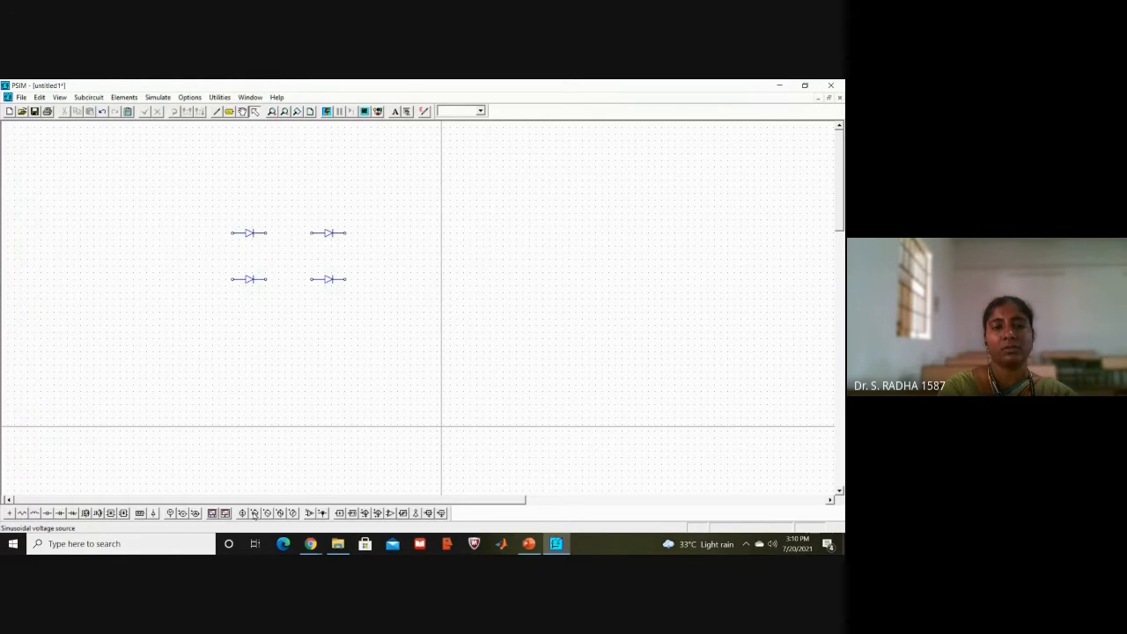
Place one sinusoidal voltage source to the left of the four diodes.
left_click(253, 514)
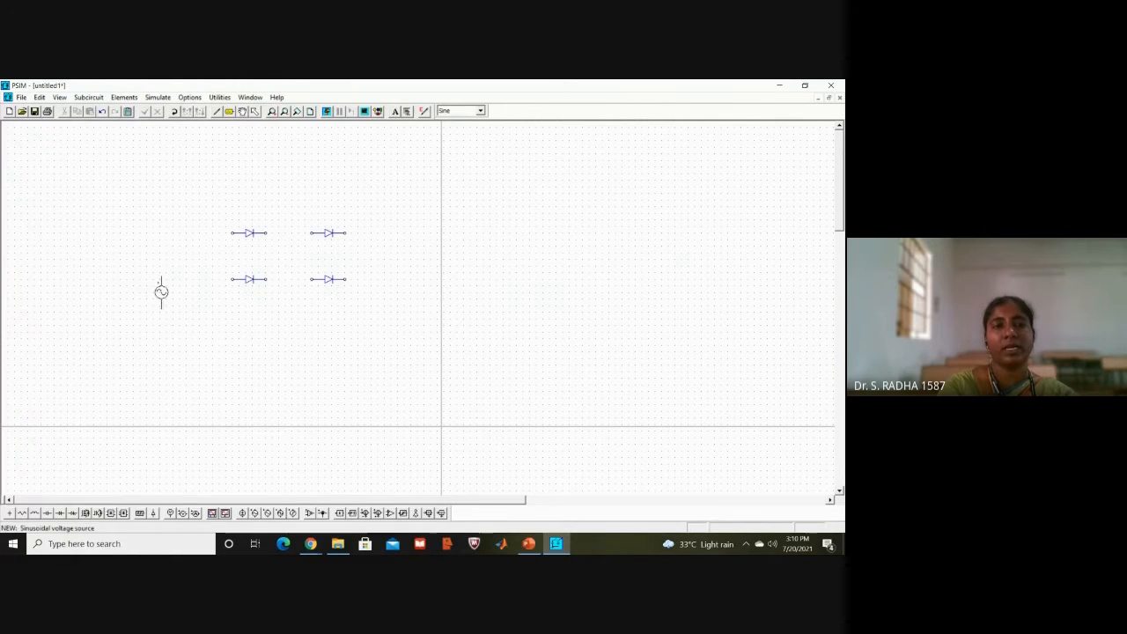
left_click(153, 282)
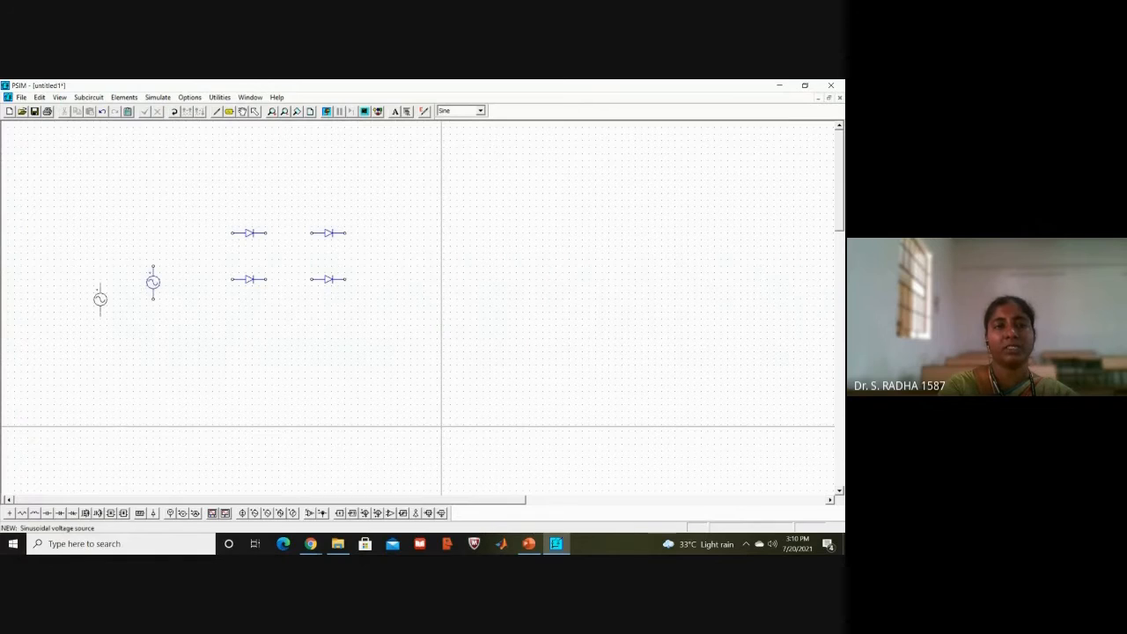
key("Escape")
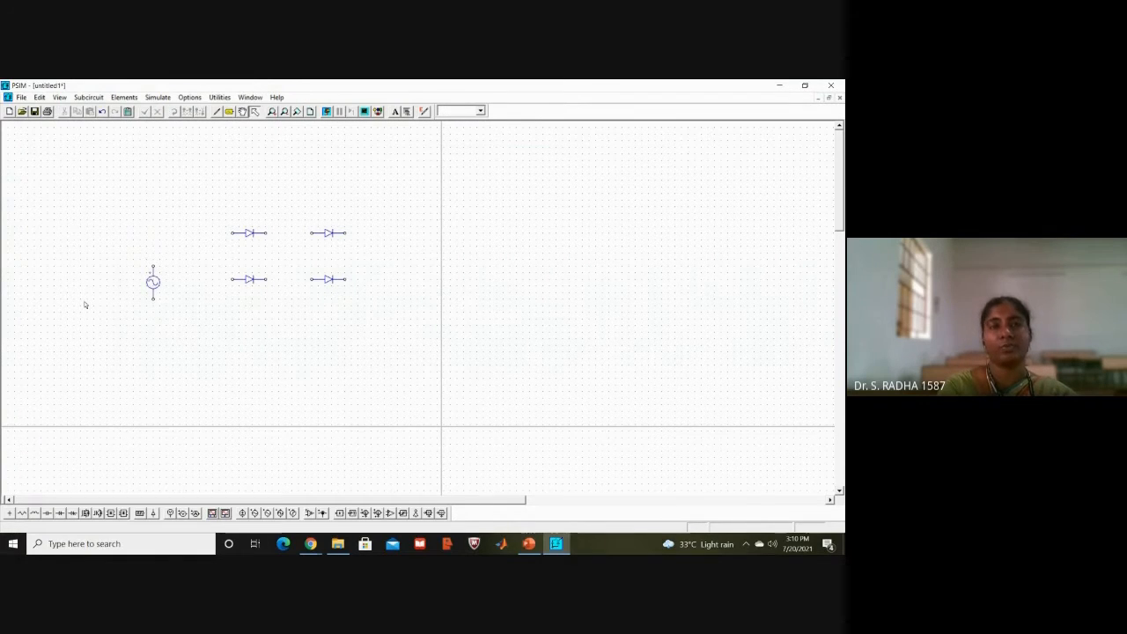
Place one horizontal resistor to the right of and slightly below the diodes.
left_click(19, 516)
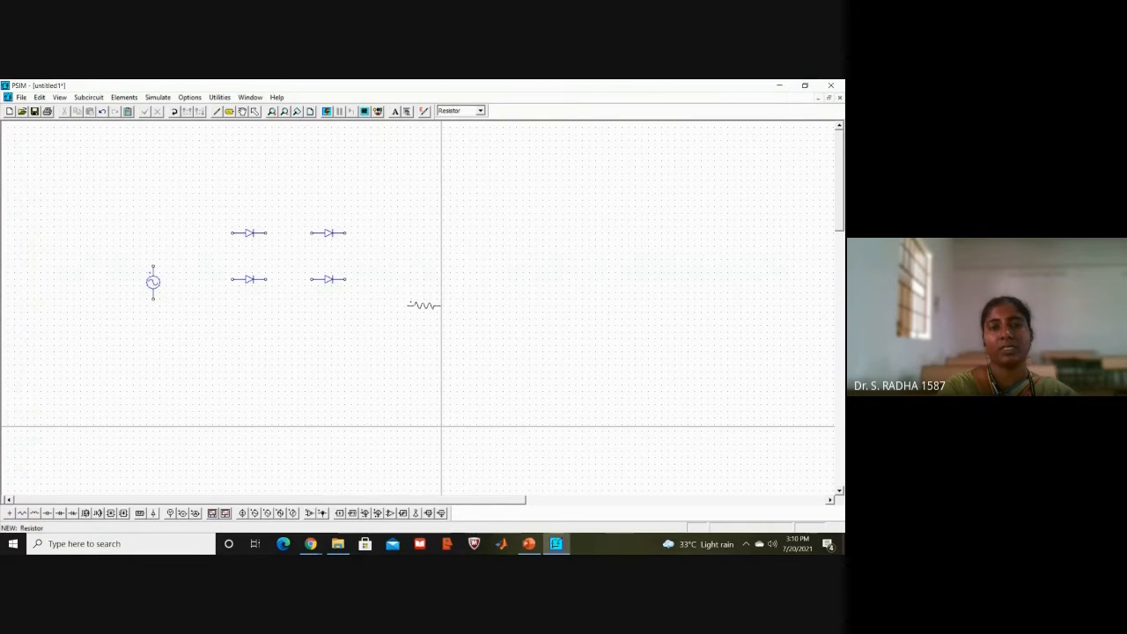
left_click(423, 305)
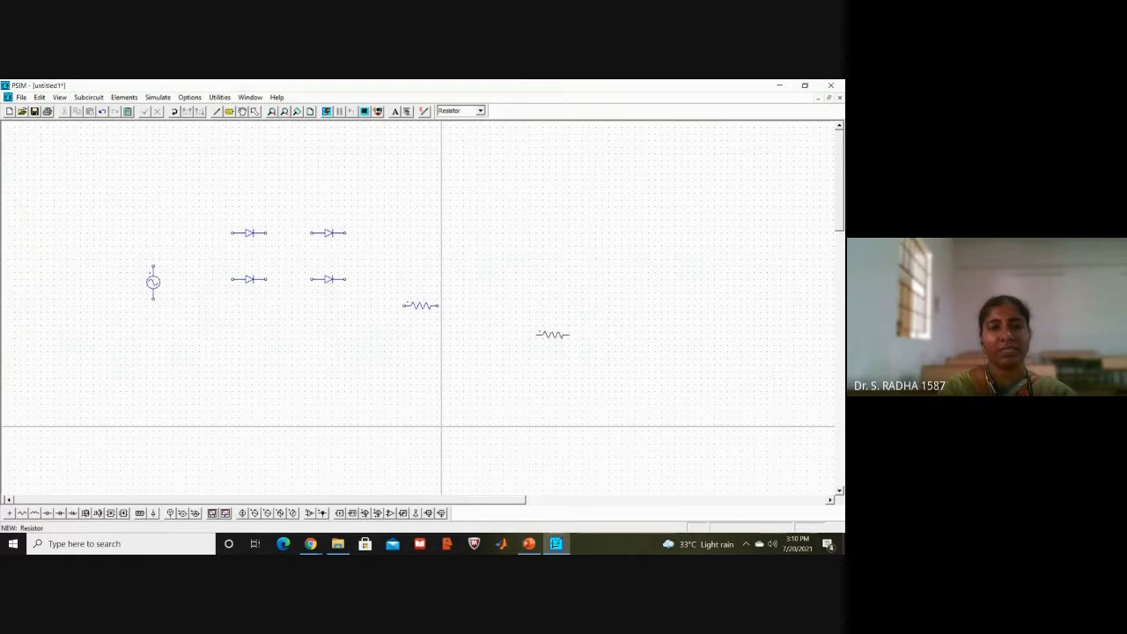
key("Escape")
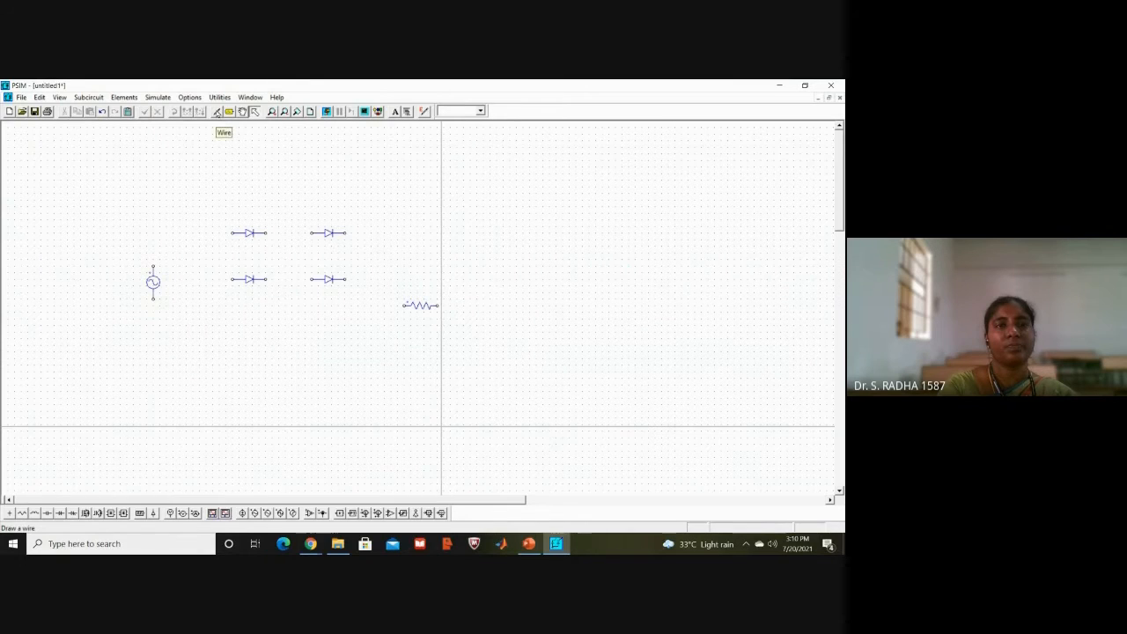
Wire the anodes of the two left diodes together, and the upper-left diode's cathode to the upper-right diode's anode.
left_click(217, 112)
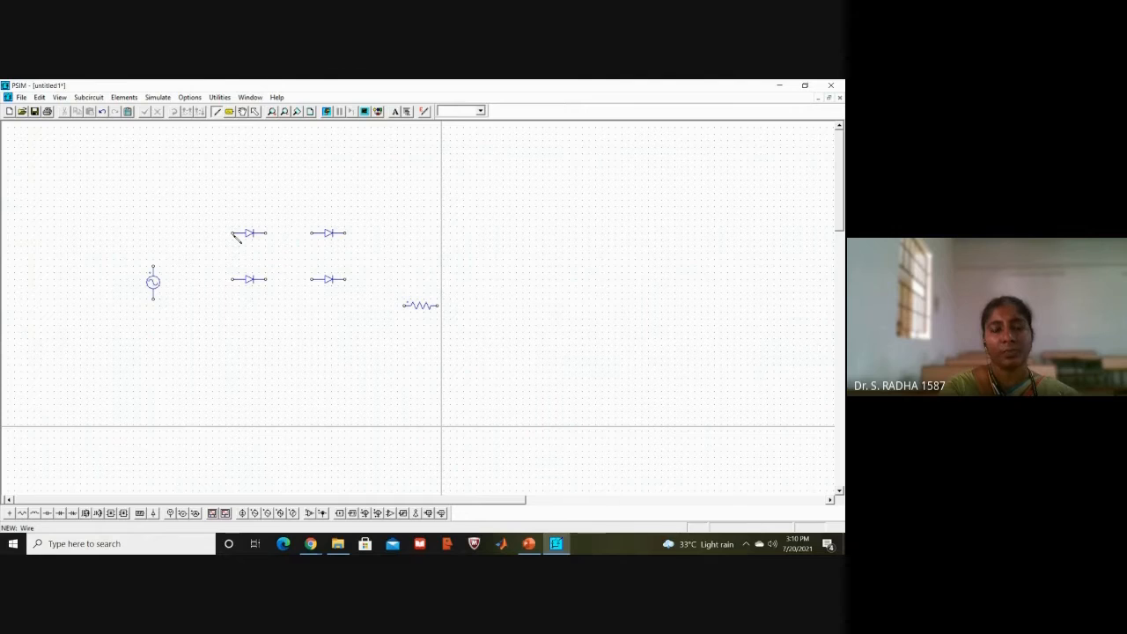
mouse_move(232, 234)
left_mouse_down()
mouse_move(220, 234)
mouse_move(206, 284)
mouse_move(238, 284)
left_mouse_up()
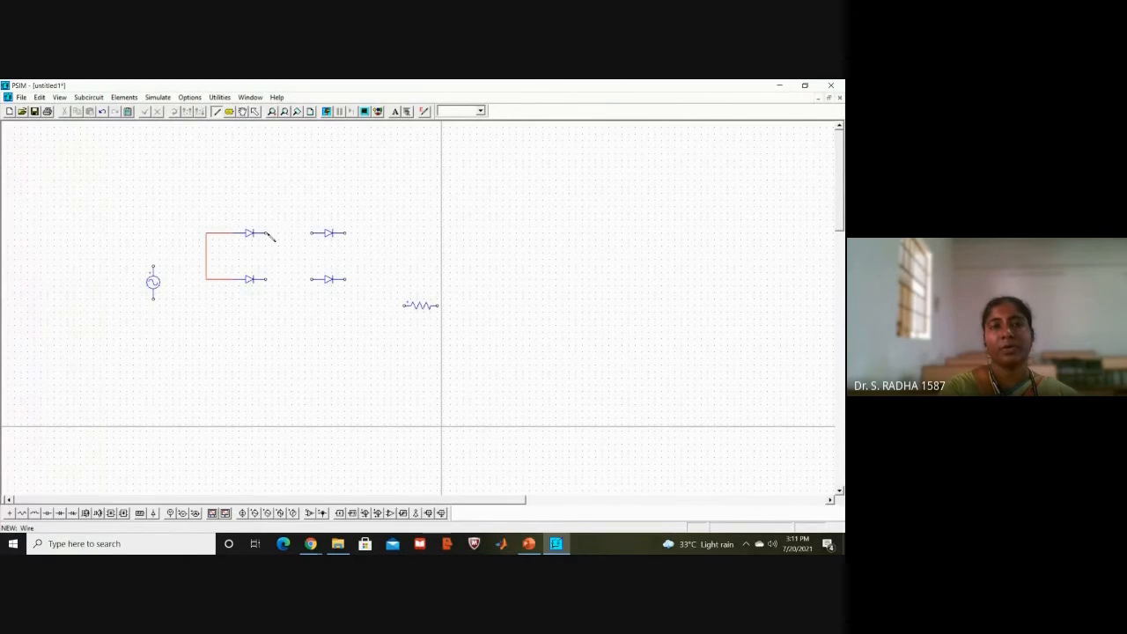
left_click_drag(268, 234, 320, 236)
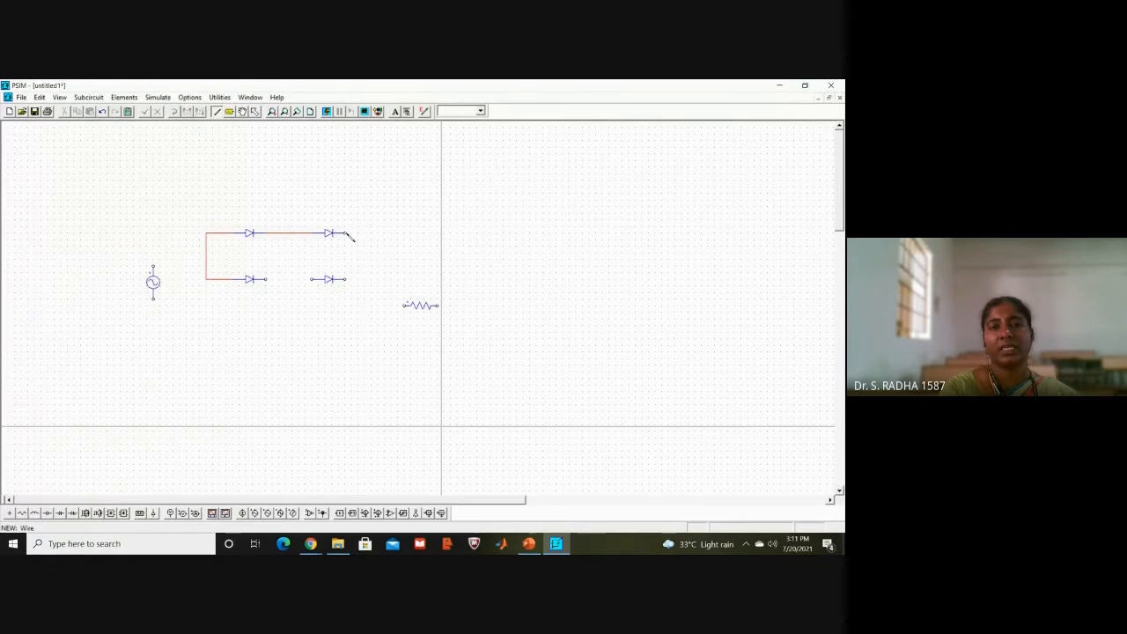
left_click(346, 233)
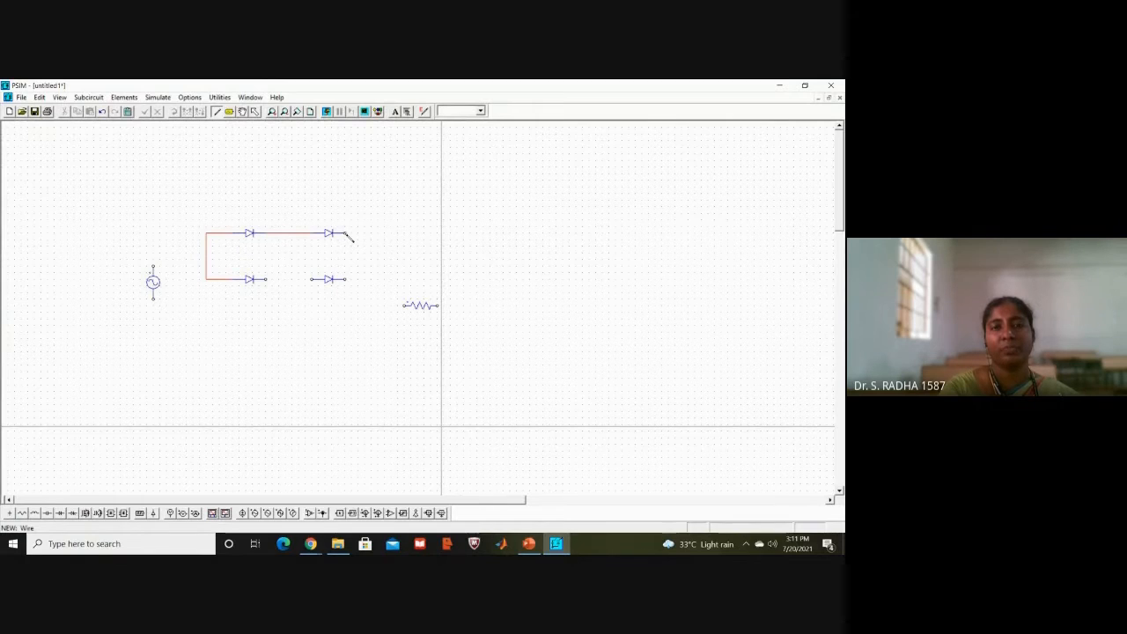
mouse_move(347, 236)
left_mouse_down()
mouse_move(369, 238)
mouse_move(370, 284)
mouse_move(356, 286)
mouse_move(411, 254)
left_mouse_up()
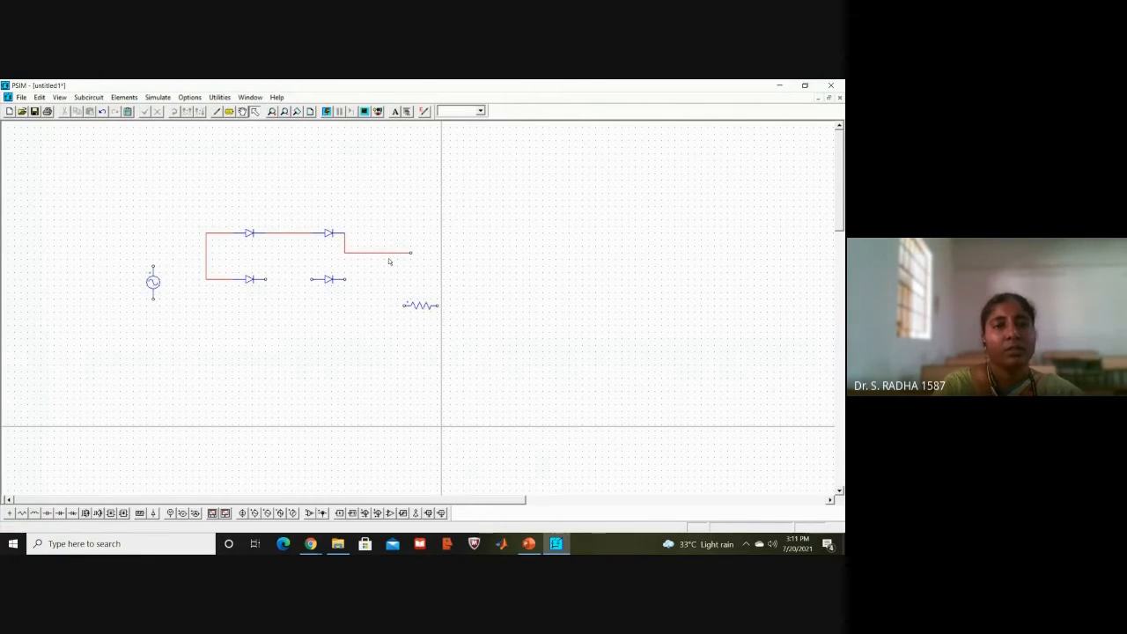
left_click(386, 253)
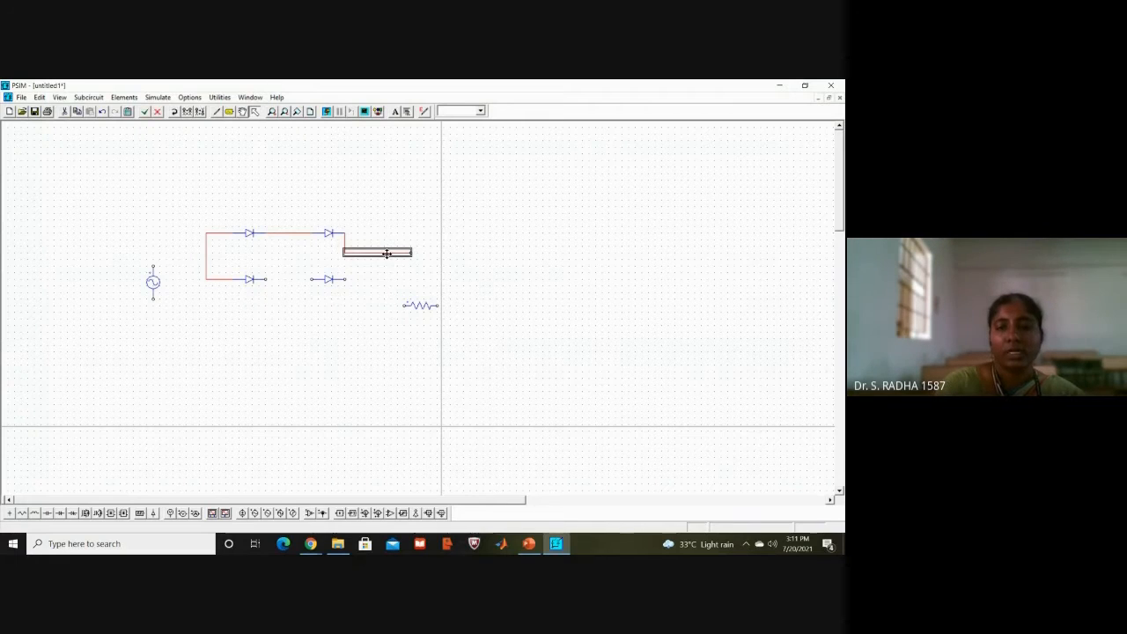
key("Delete")
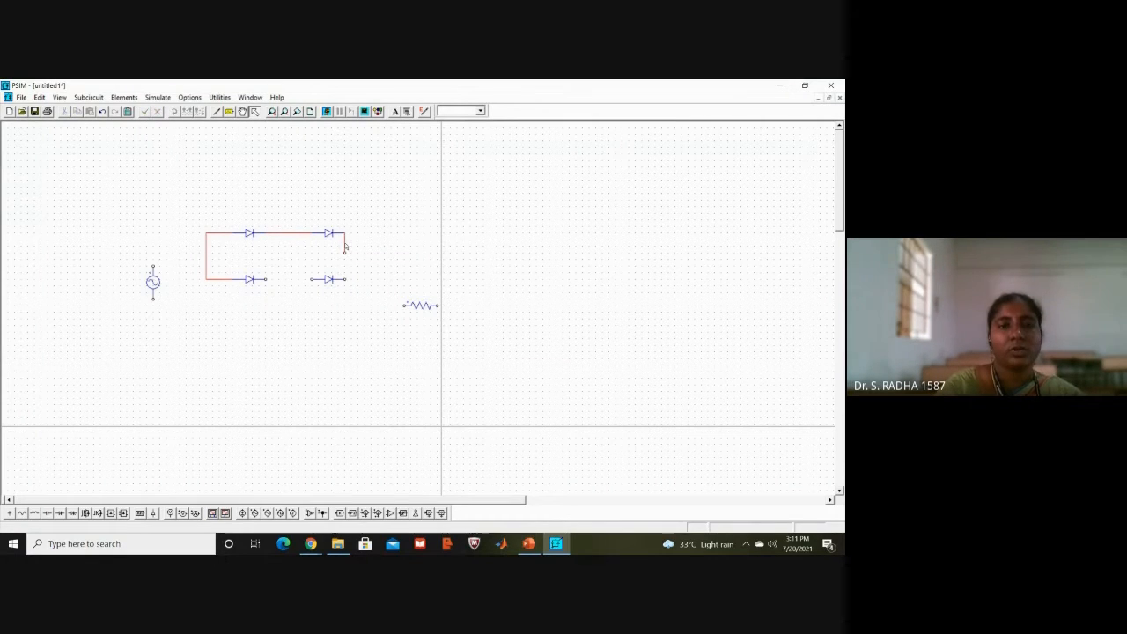
left_click(344, 246)
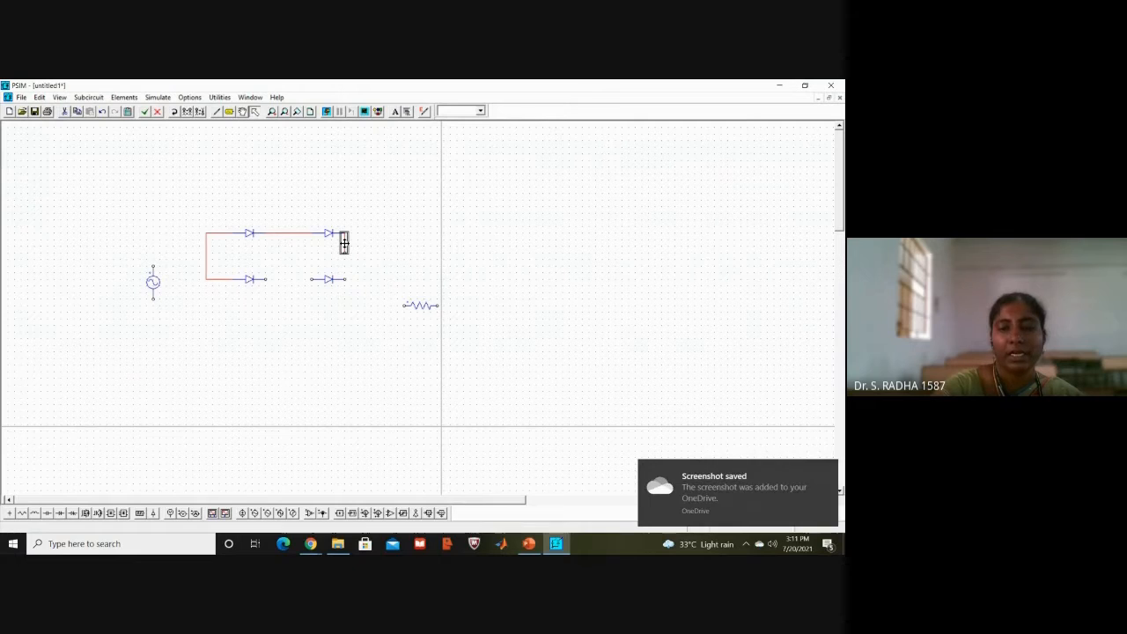
key("Delete")
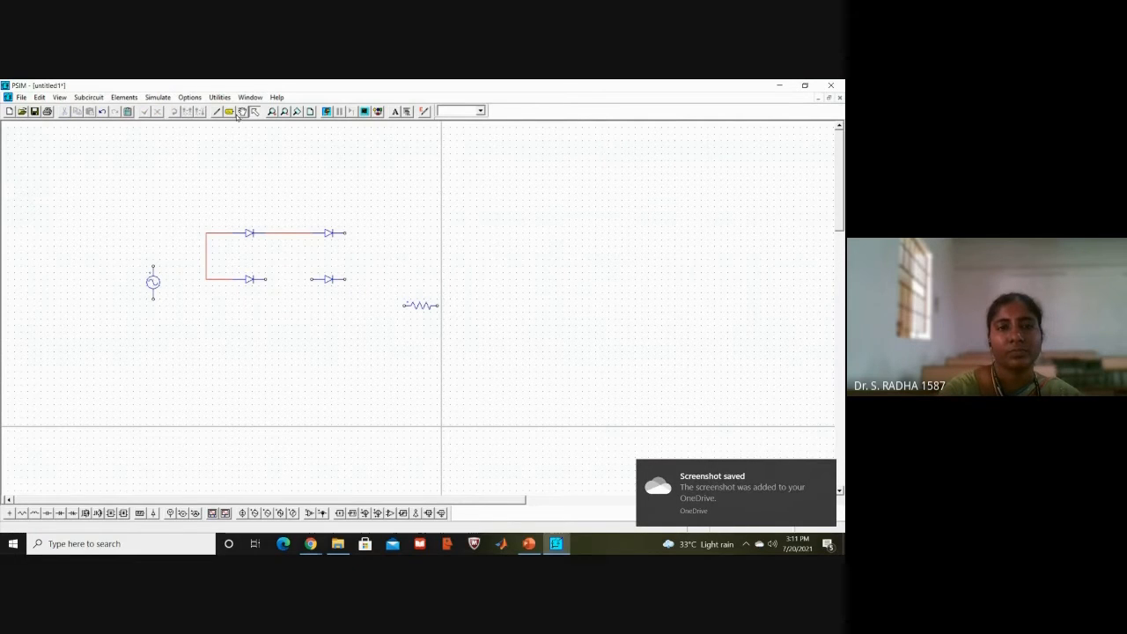
Wire the lower-left diode's cathode to the lower-right diode's anode.
left_click(217, 111)
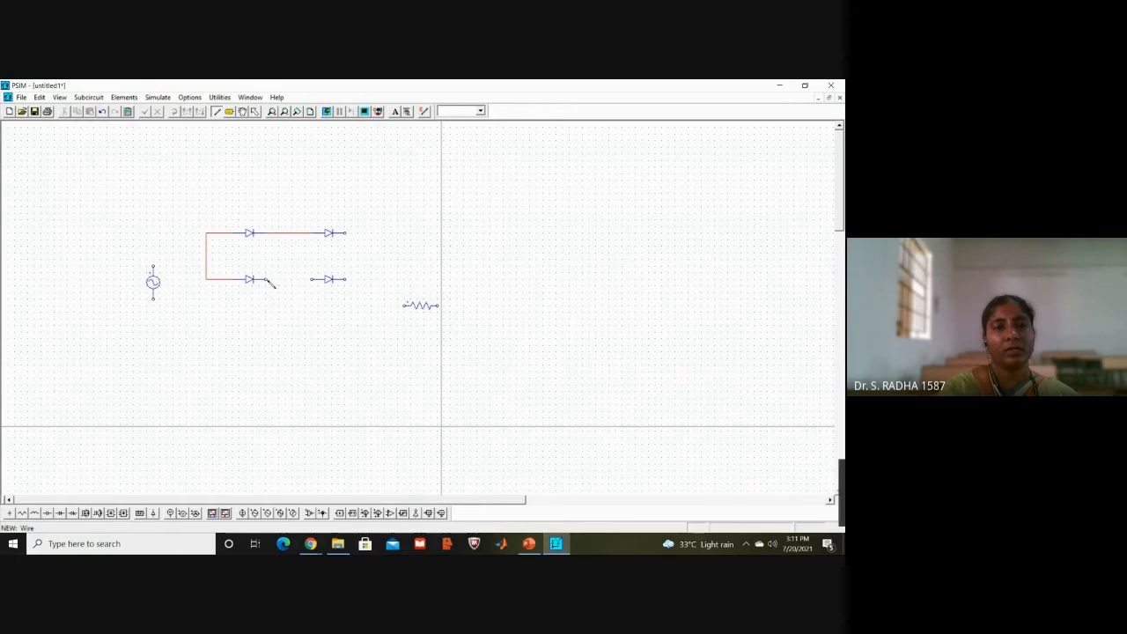
left_click_drag(267, 280, 283, 280)
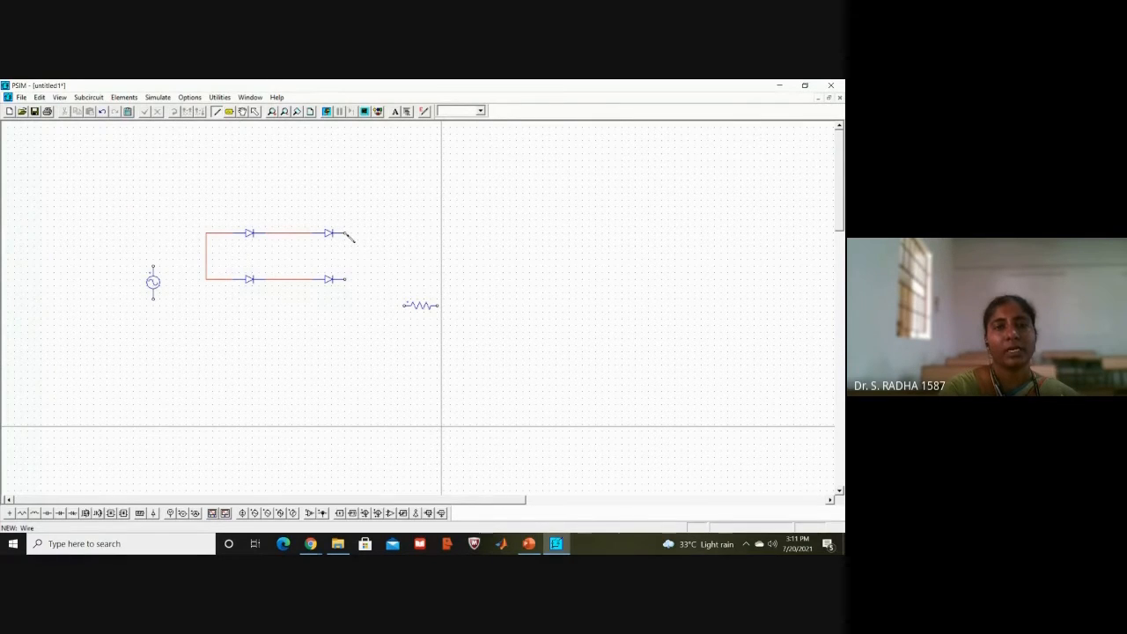
left_click(390, 265)
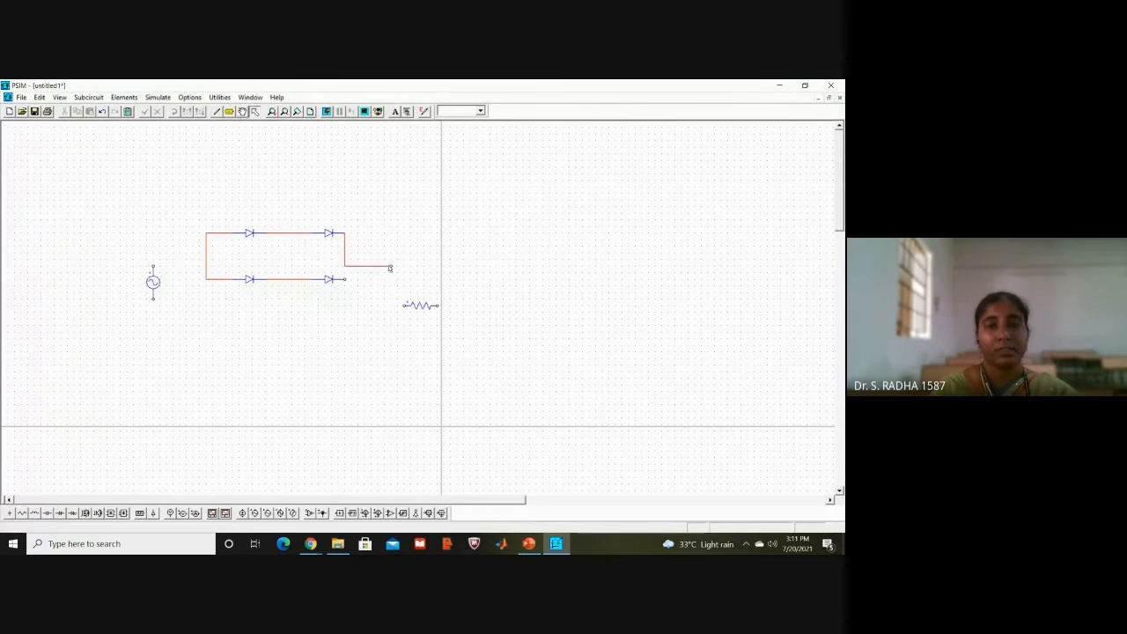
left_click(371, 265)
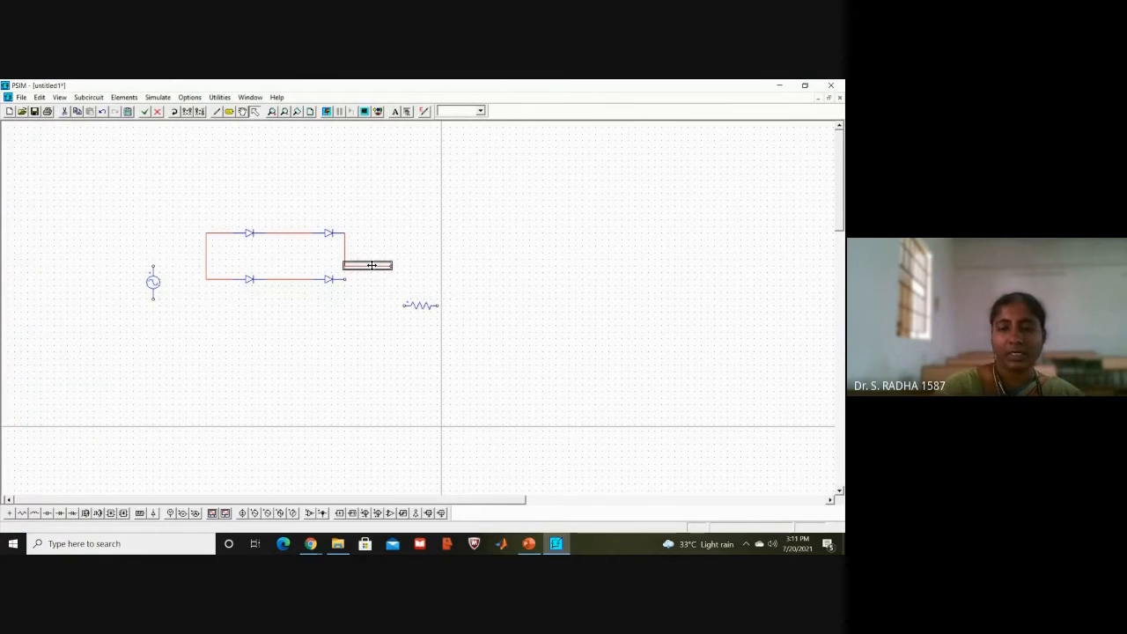
key("Delete")
left_click(343, 253)
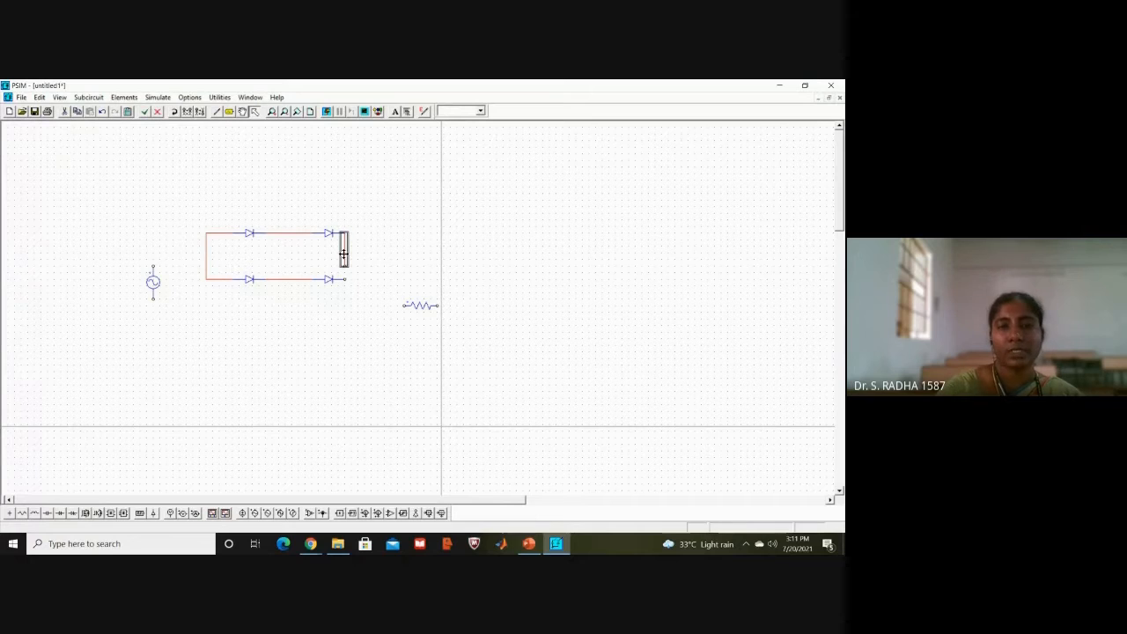
key("Delete")
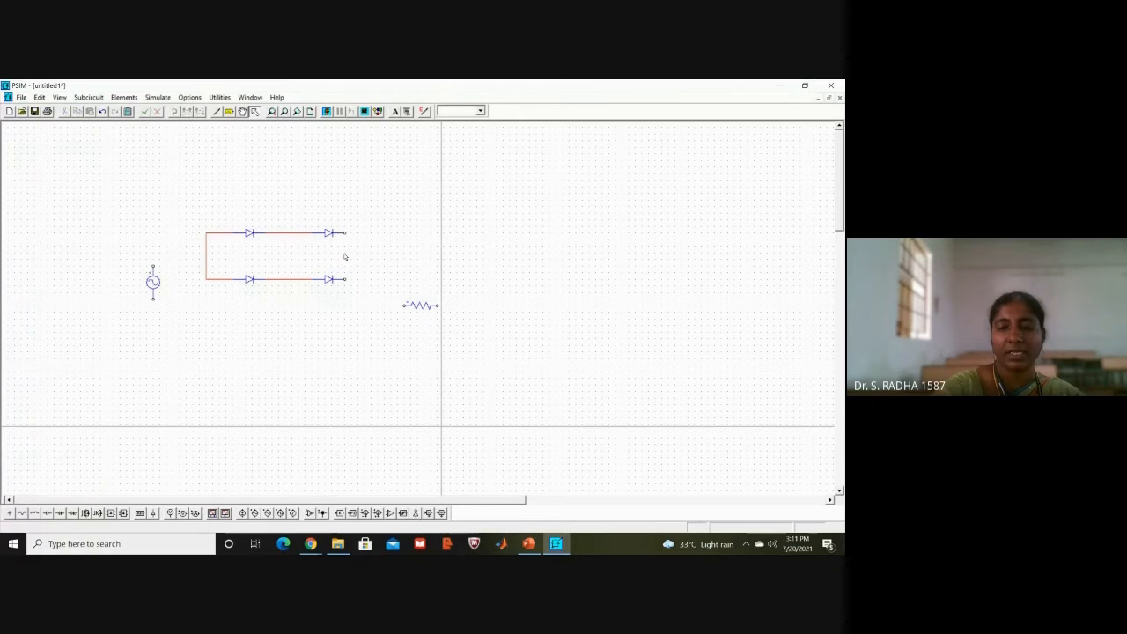
Wire the cathodes of the two right diodes together to close the bridge loop.
left_click(216, 111)
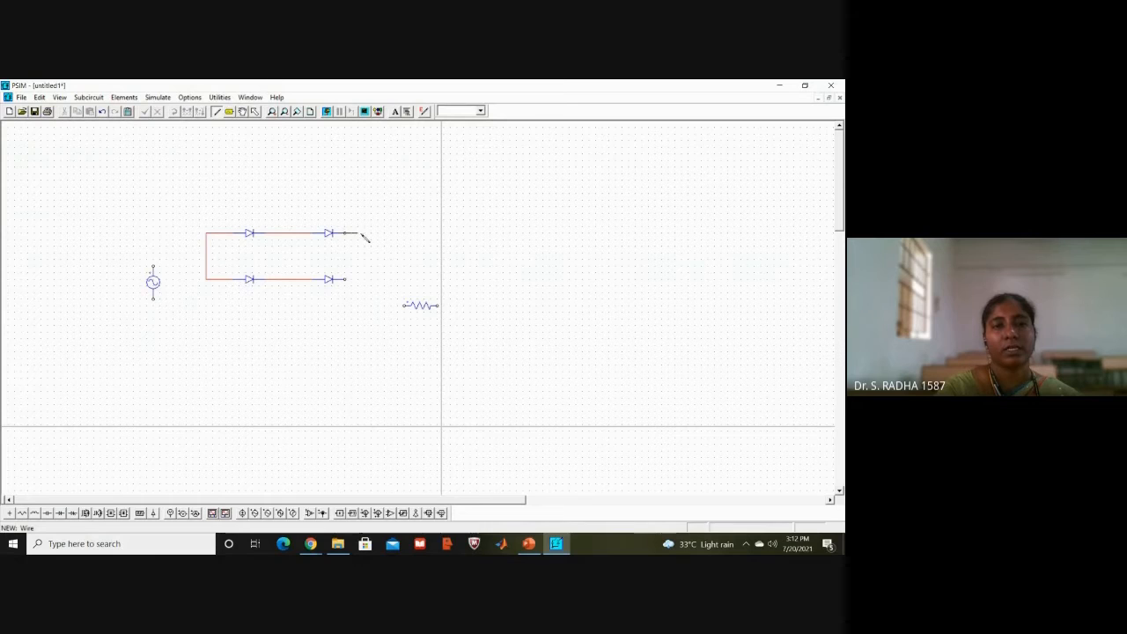
mouse_move(364, 235)
left_mouse_down()
mouse_move(378, 234)
mouse_move(376, 285)
mouse_move(345, 280)
left_mouse_up()
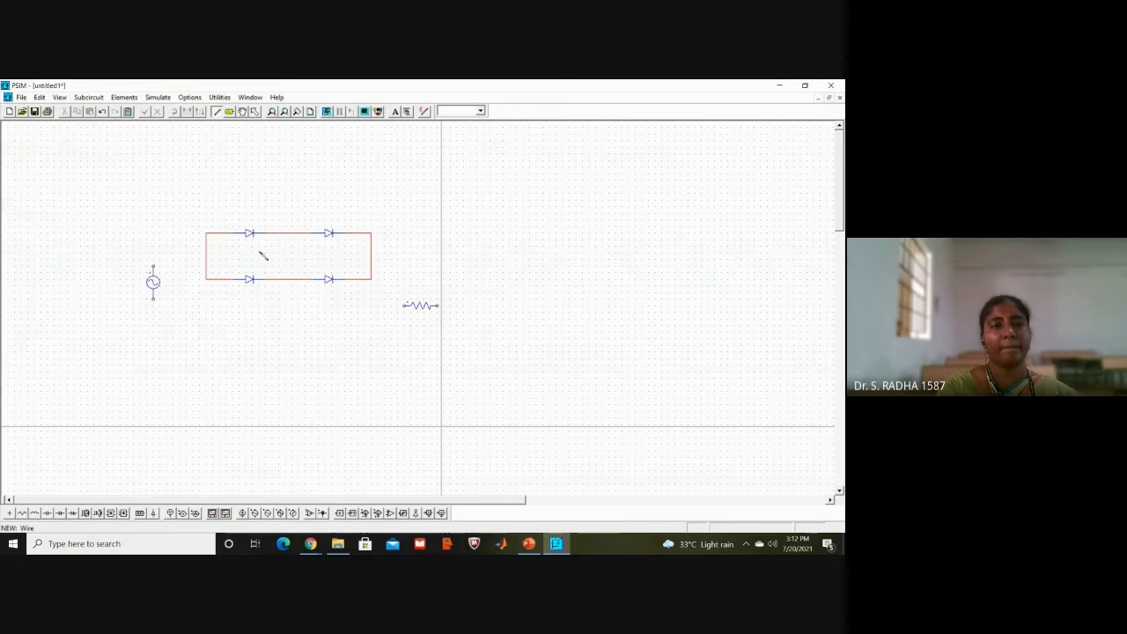
Following the bridge diagram in PowerPoint, wire the source's upper terminal to the middle of the upper diode row and its lower terminal to the lower row's middle.
left_click(528, 544)
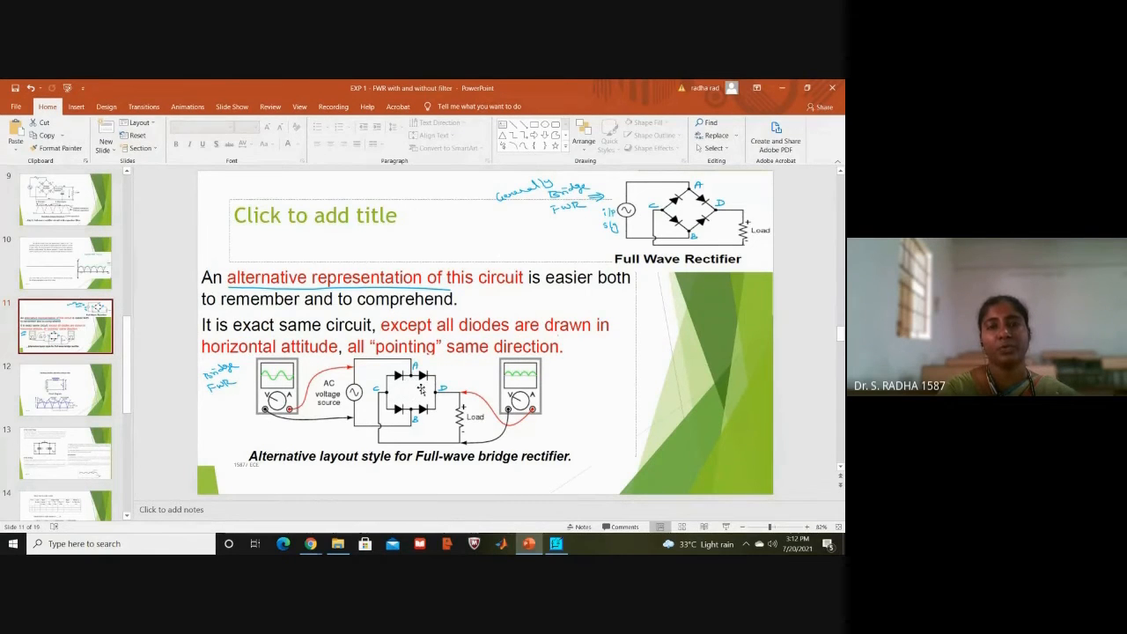
left_click(556, 543)
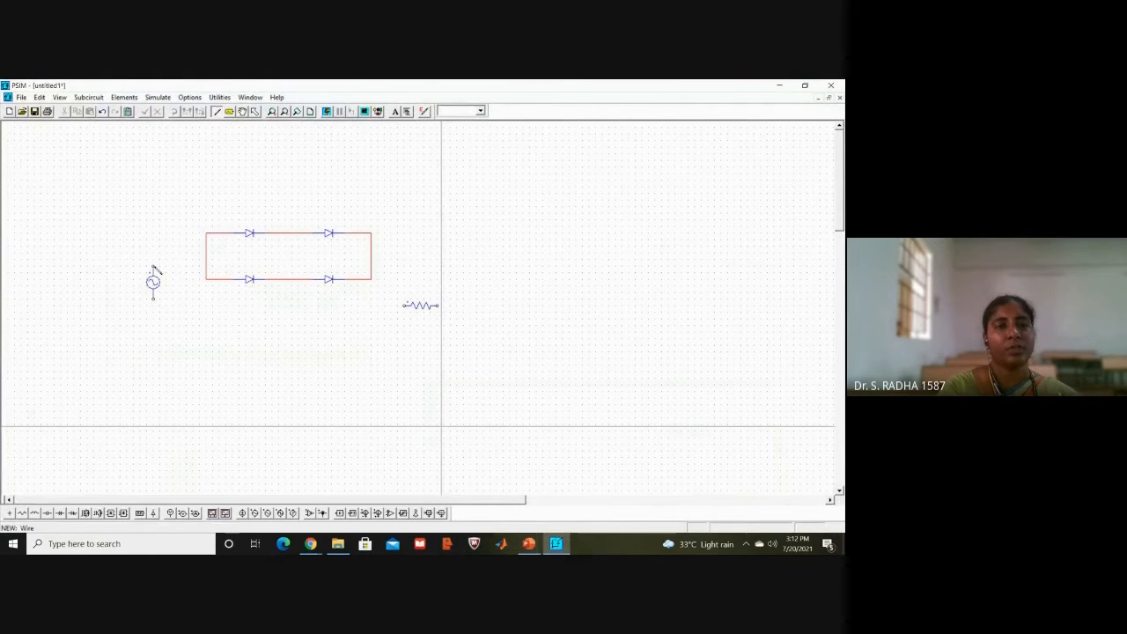
mouse_move(153, 267)
left_mouse_down()
mouse_move(157, 188)
mouse_move(290, 196)
left_mouse_up()
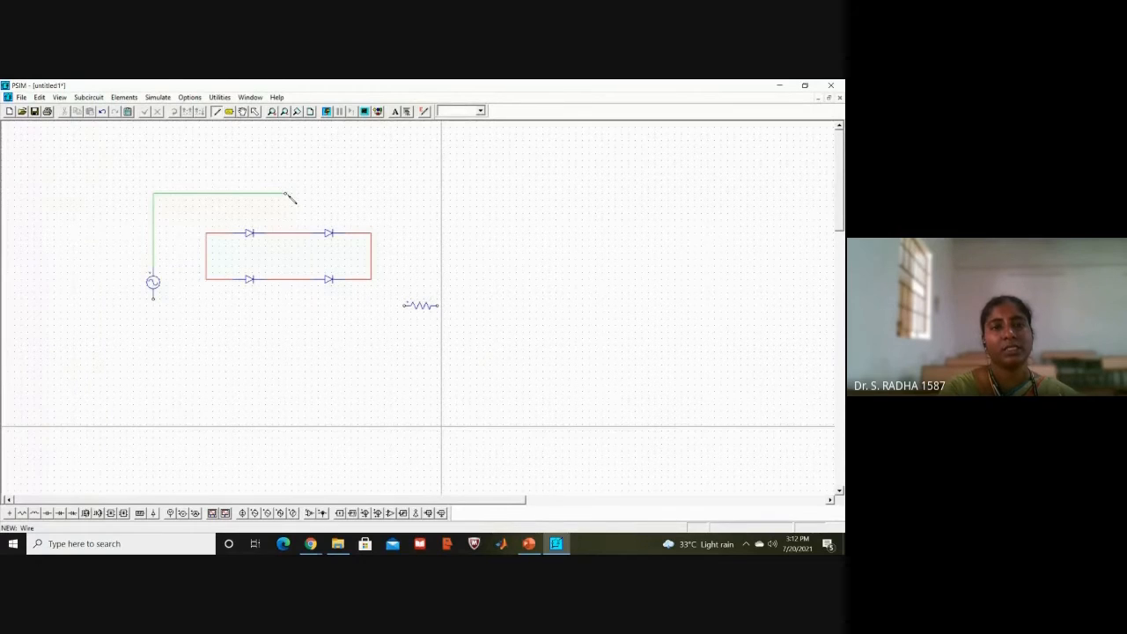
left_click_drag(289, 196, 287, 236)
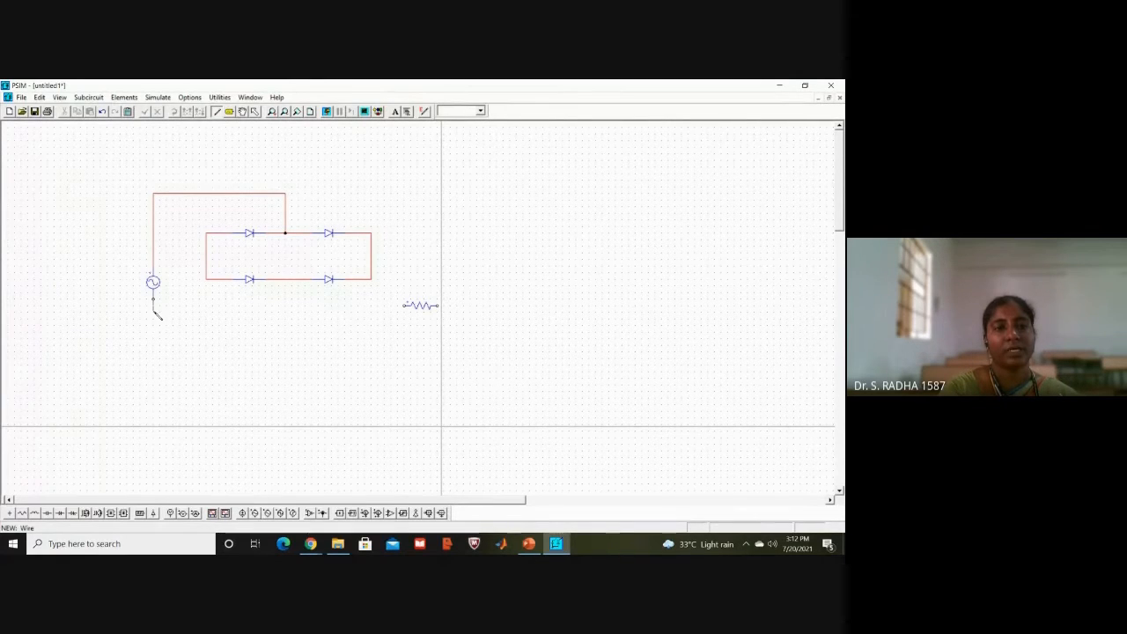
mouse_move(155, 313)
left_mouse_down()
mouse_move(154, 327)
mouse_move(299, 327)
mouse_move(292, 279)
left_mouse_up()
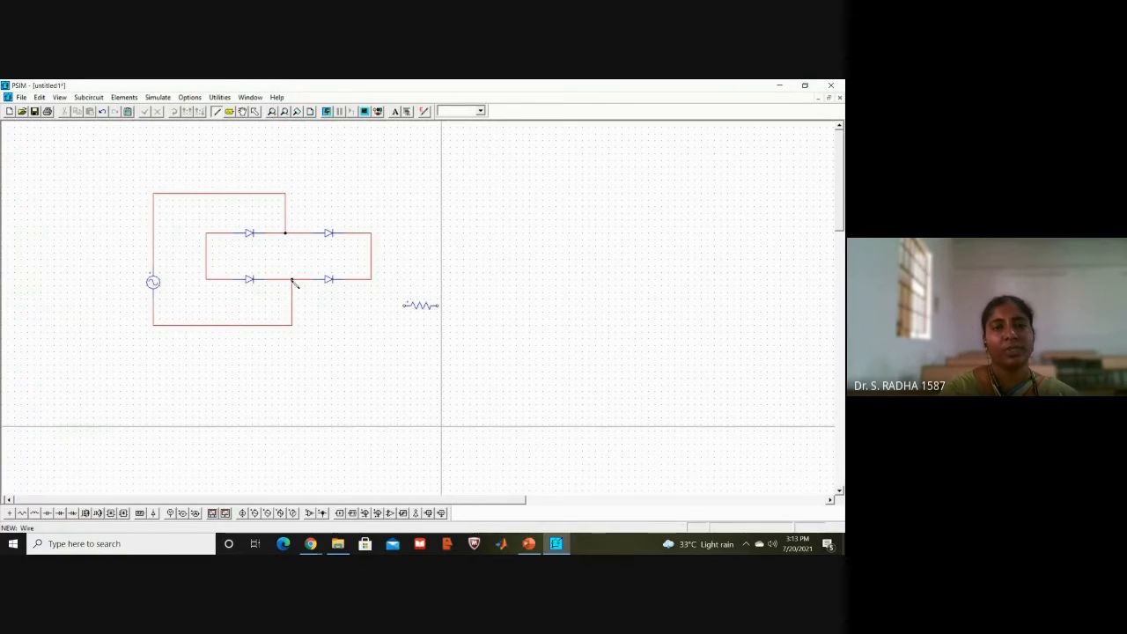
Check the load's orientation on the PowerPoint diagram and rotate the resistor in PSIM to vertical.
left_click(529, 543)
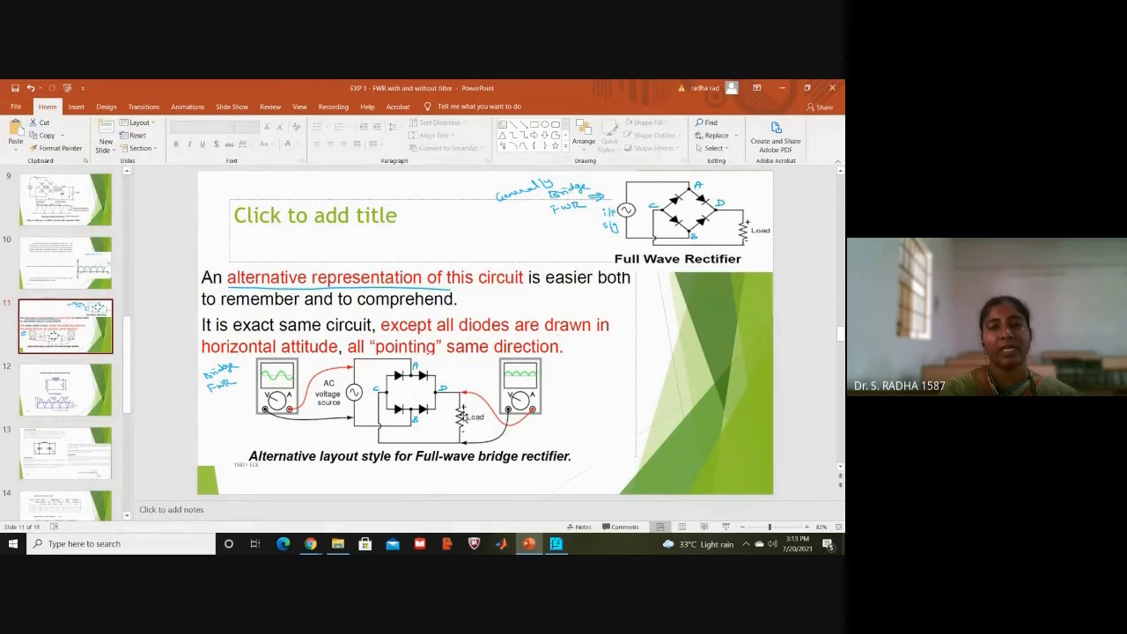
left_click(557, 544)
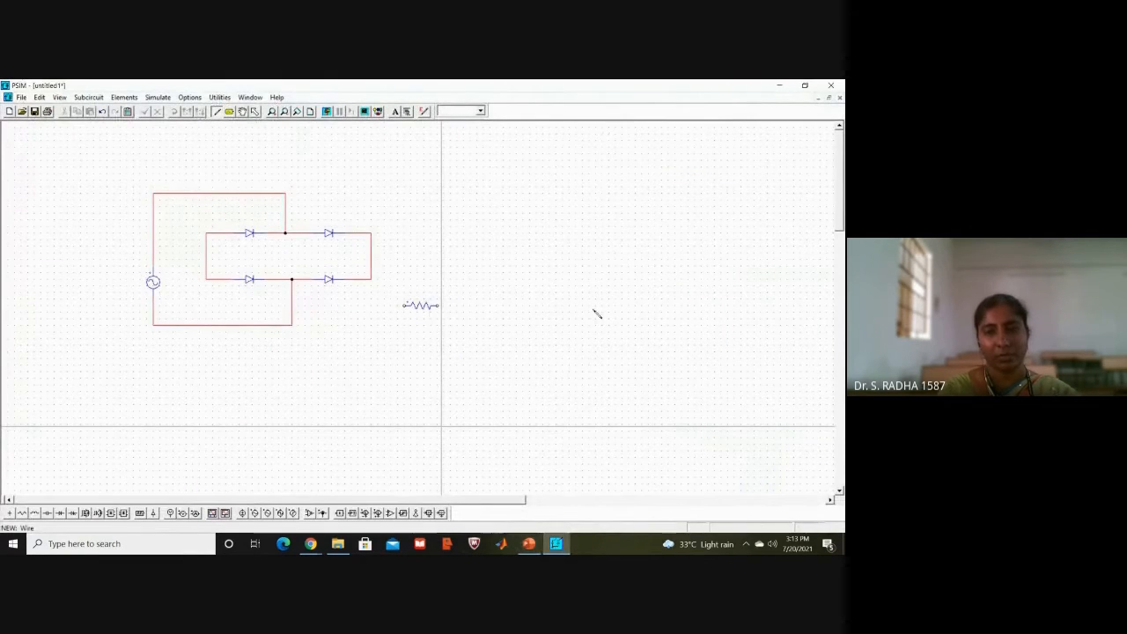
key("Escape")
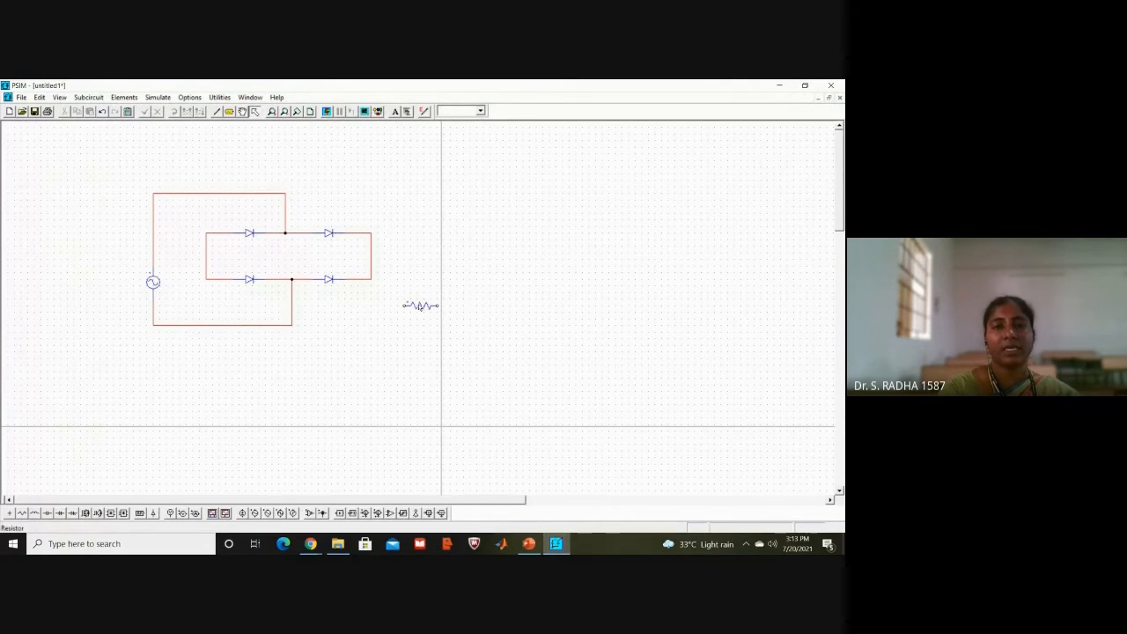
left_click(420, 306)
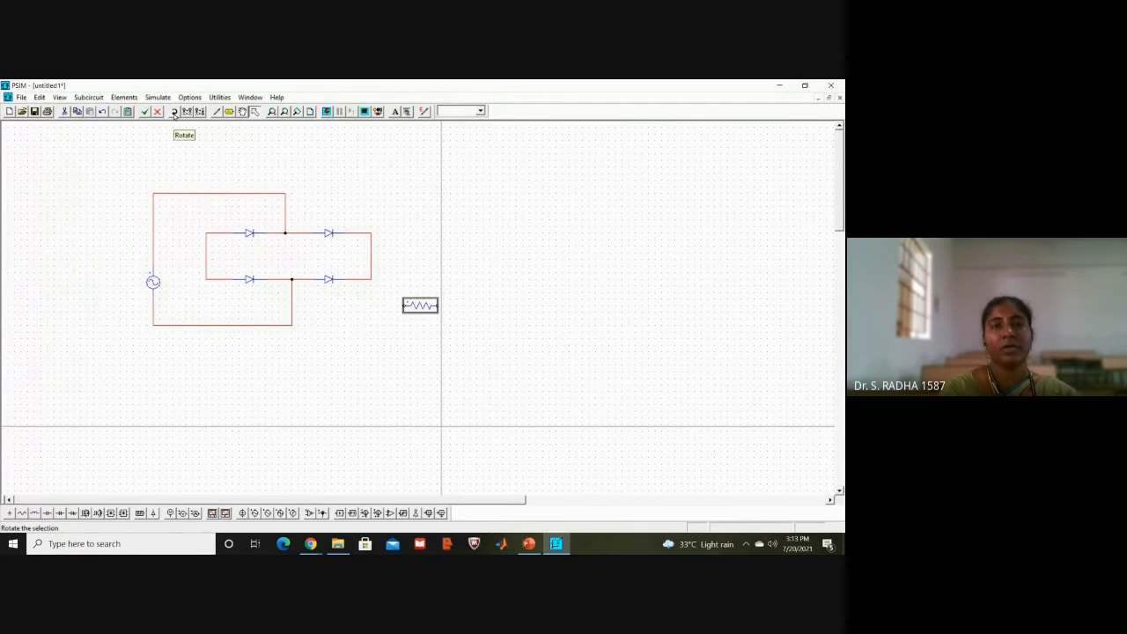
left_click(175, 111)
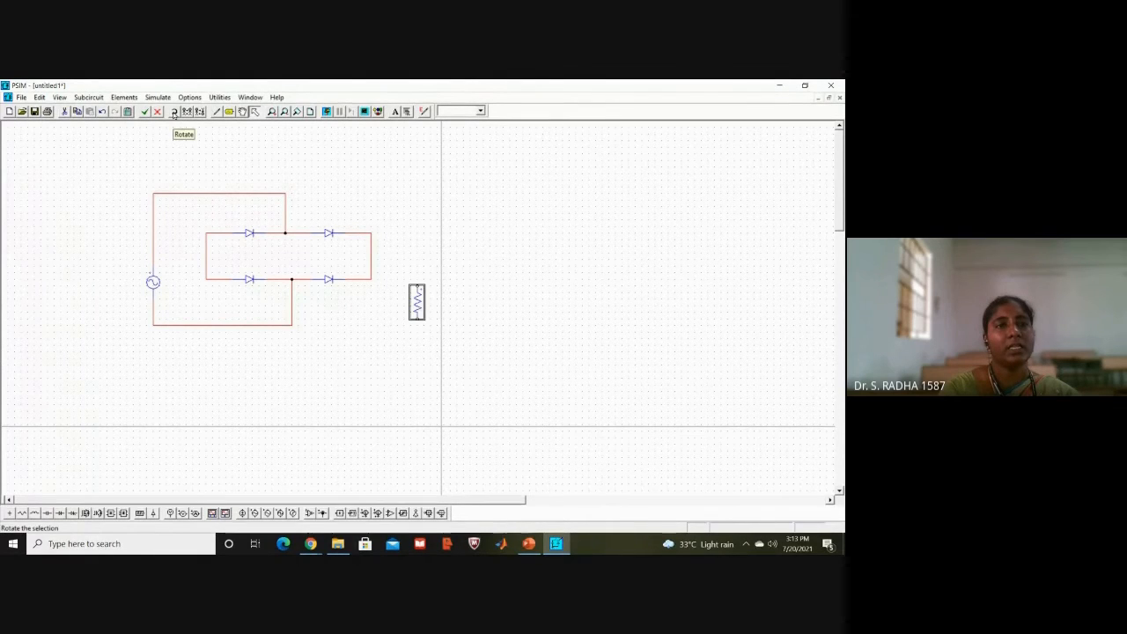
left_click(490, 318)
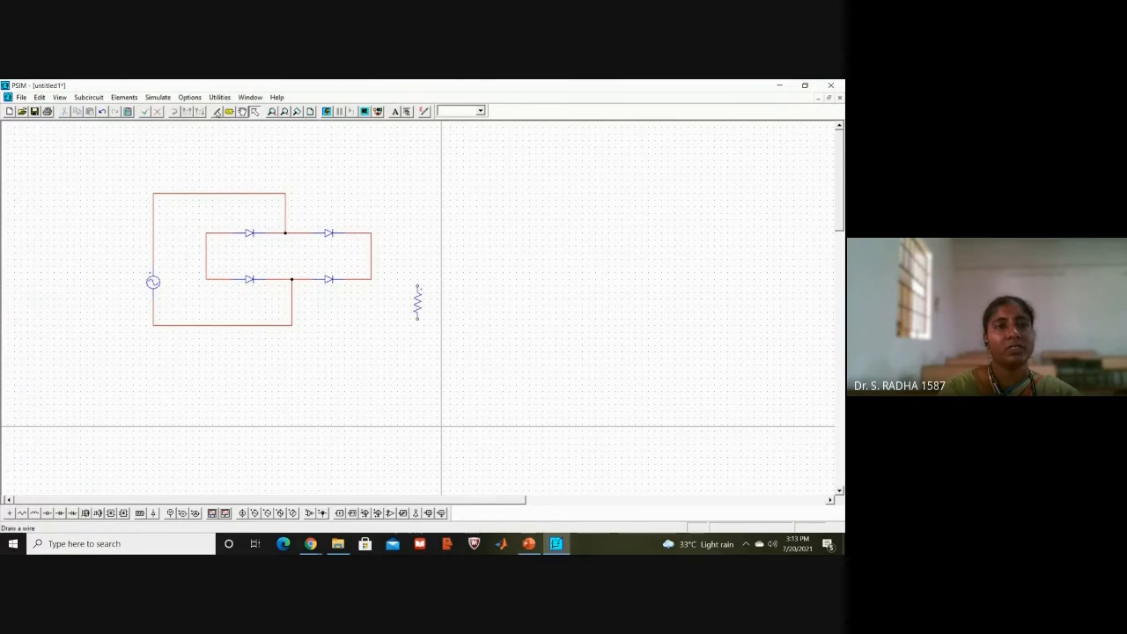
Wire the resistor's upper end to the common cathode wire and its lower end to the common anode wire, routed beneath the source wiring.
left_click(216, 110)
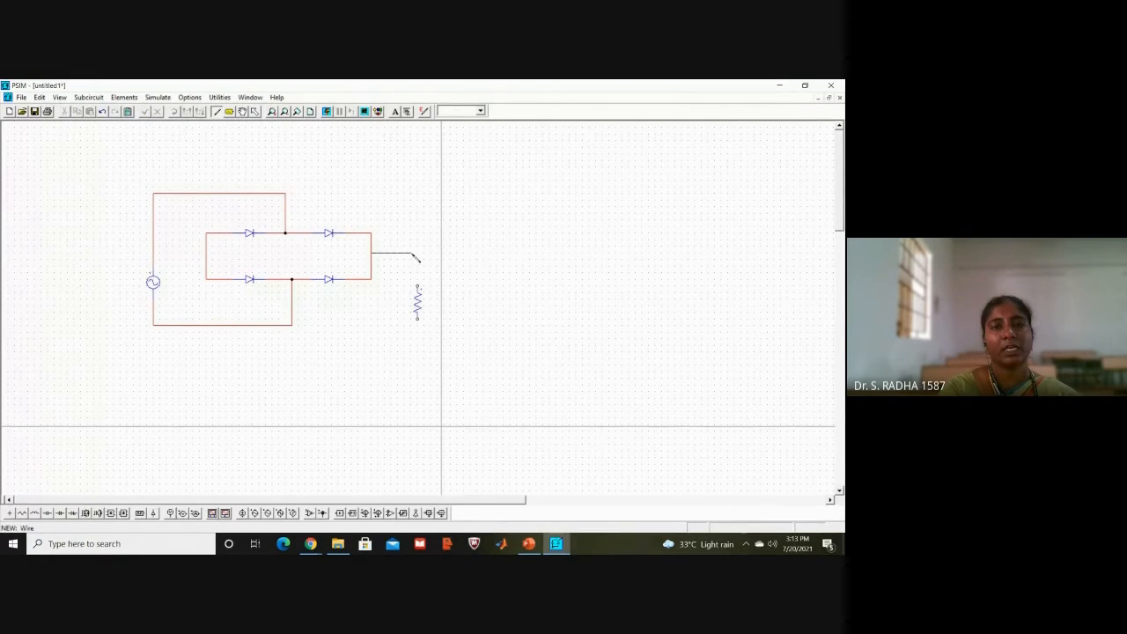
left_click_drag(417, 257, 420, 256)
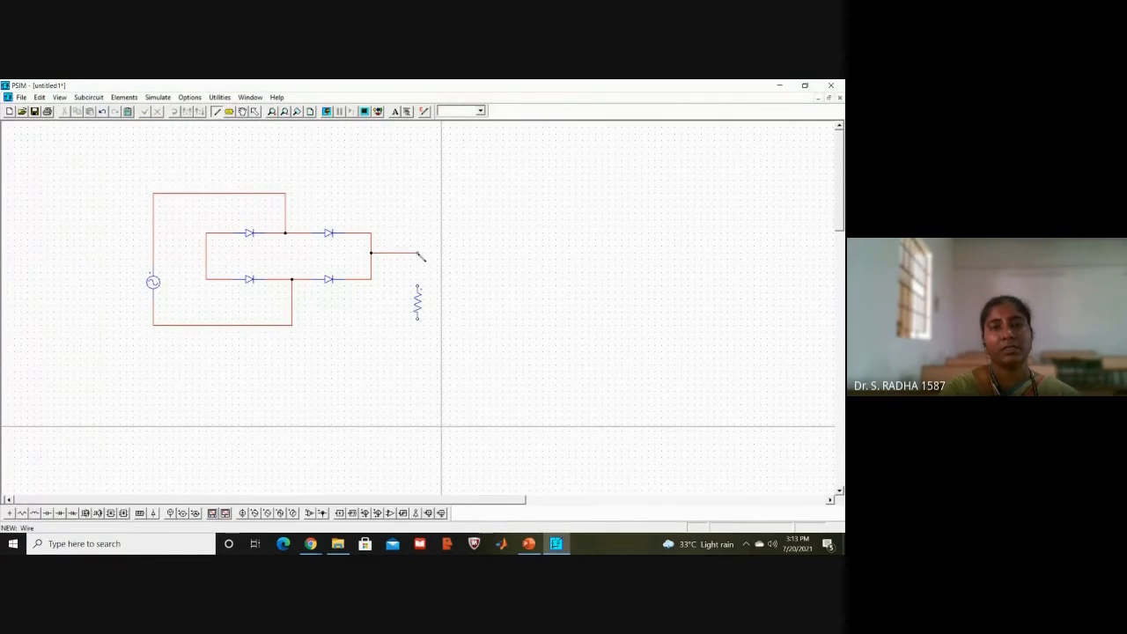
left_click_drag(420, 291, 419, 291)
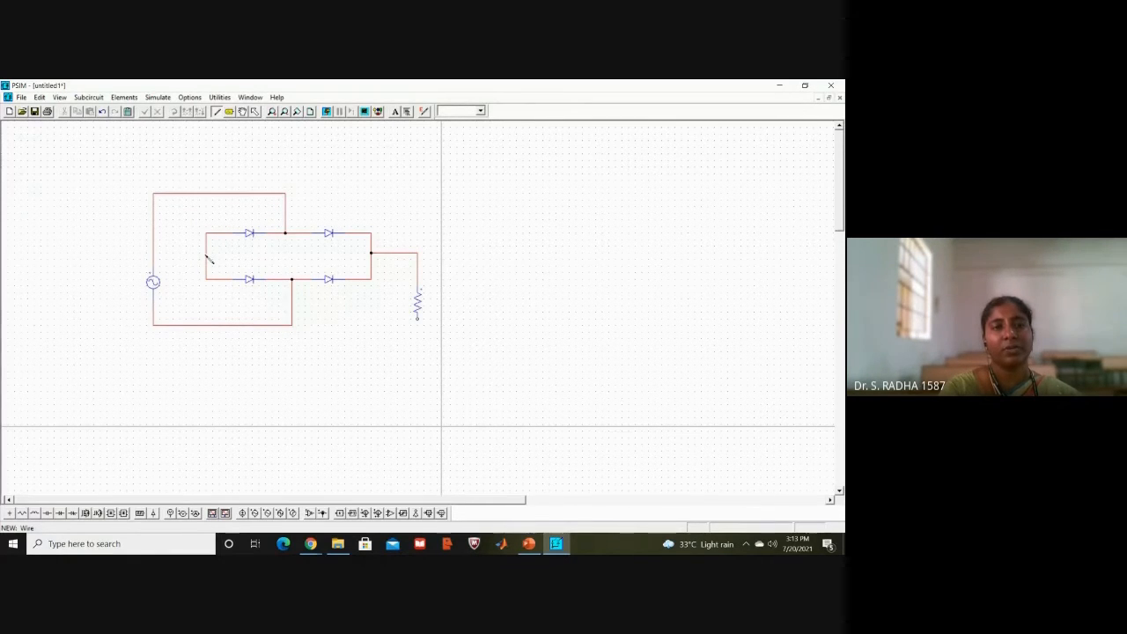
mouse_move(207, 256)
left_mouse_down()
mouse_move(186, 256)
mouse_move(194, 344)
mouse_move(413, 353)
mouse_move(419, 321)
left_mouse_up()
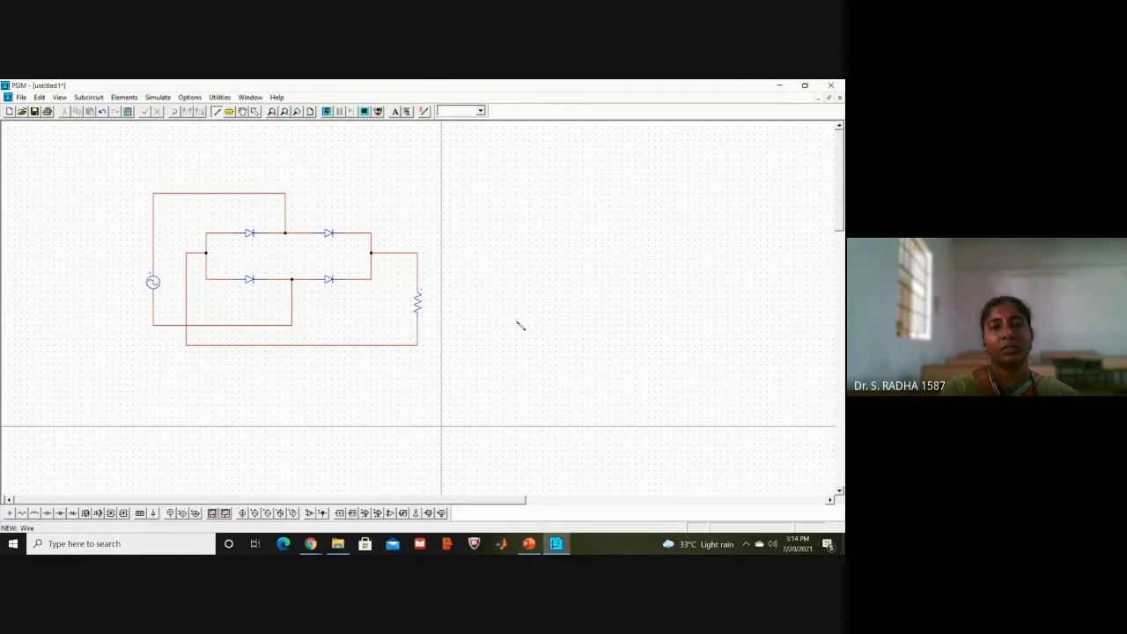
Compare the circuit with the PowerPoint diagram and place one ground in PSIM on the lowest horizontal wire leading to the resistor.
left_click(528, 543)
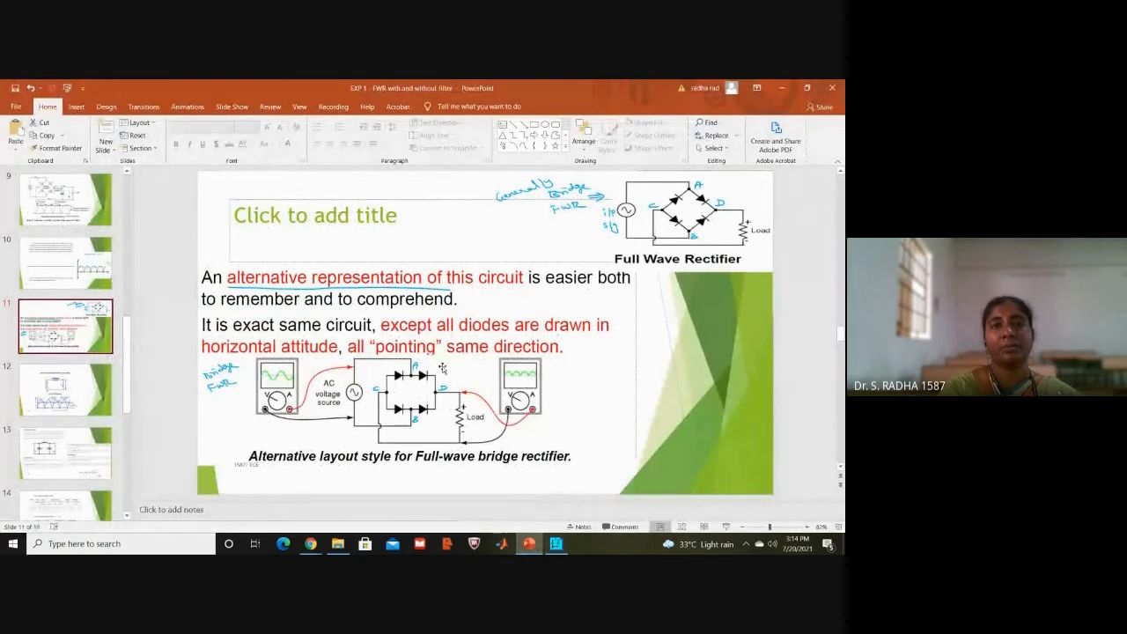
left_click(529, 545)
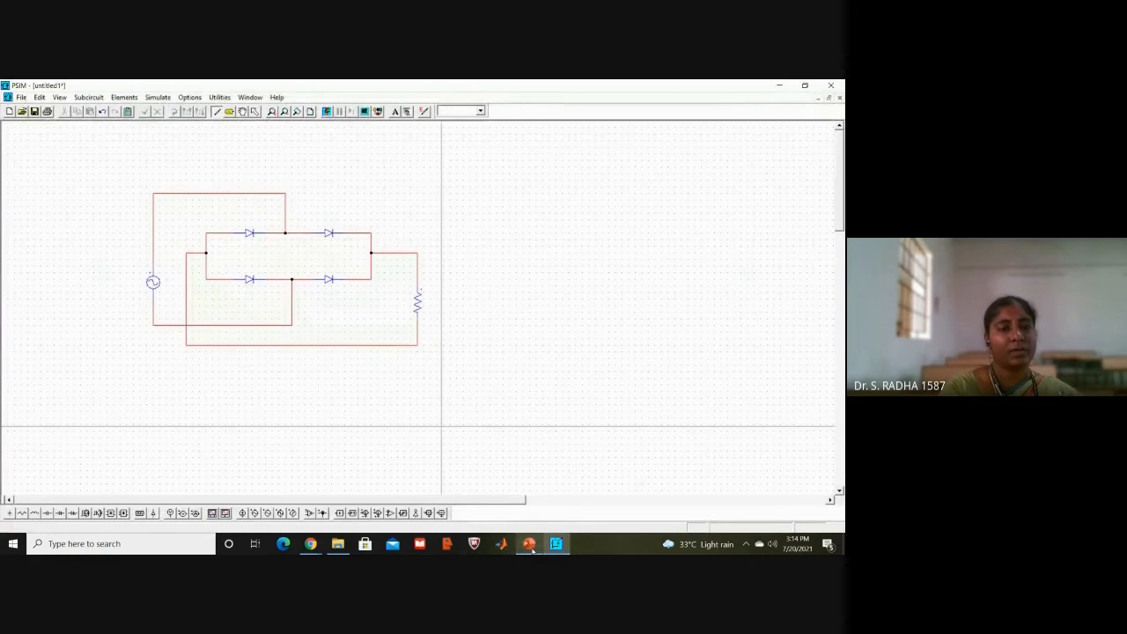
left_click(9, 515)
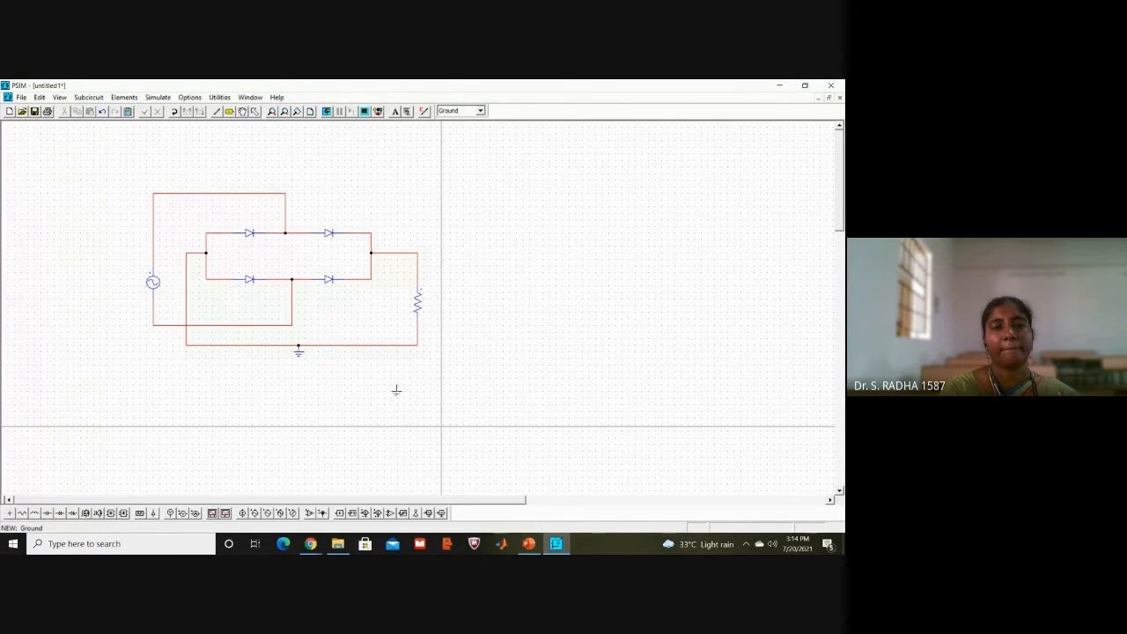
key("Escape")
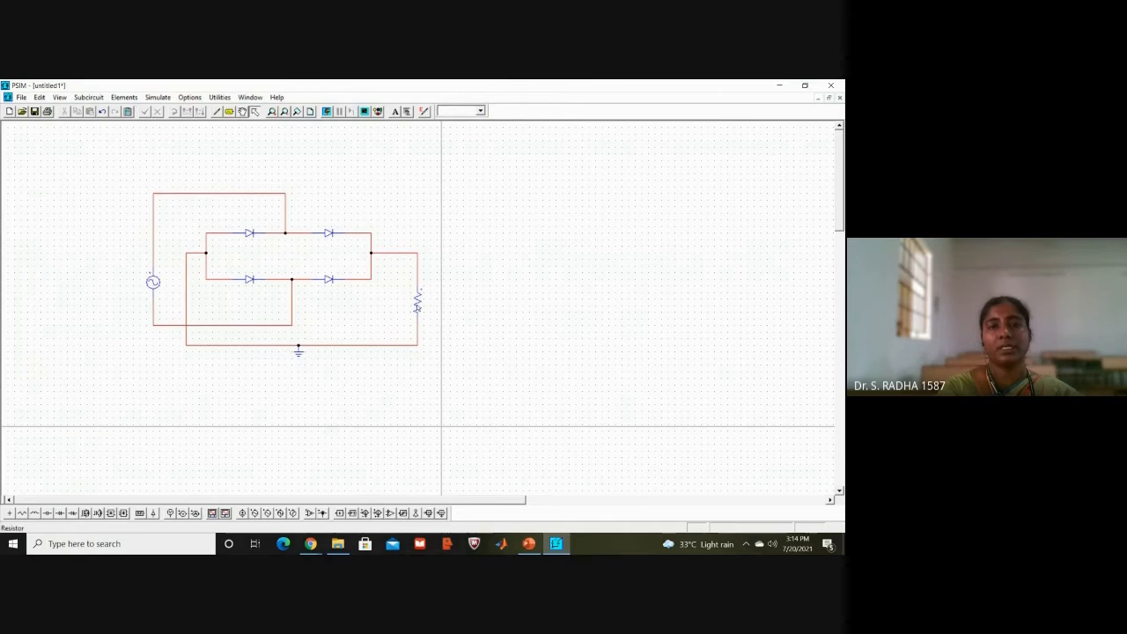
Set the load resistor's resistance to 220 and display that value on the schematic.
double_click(417, 303)
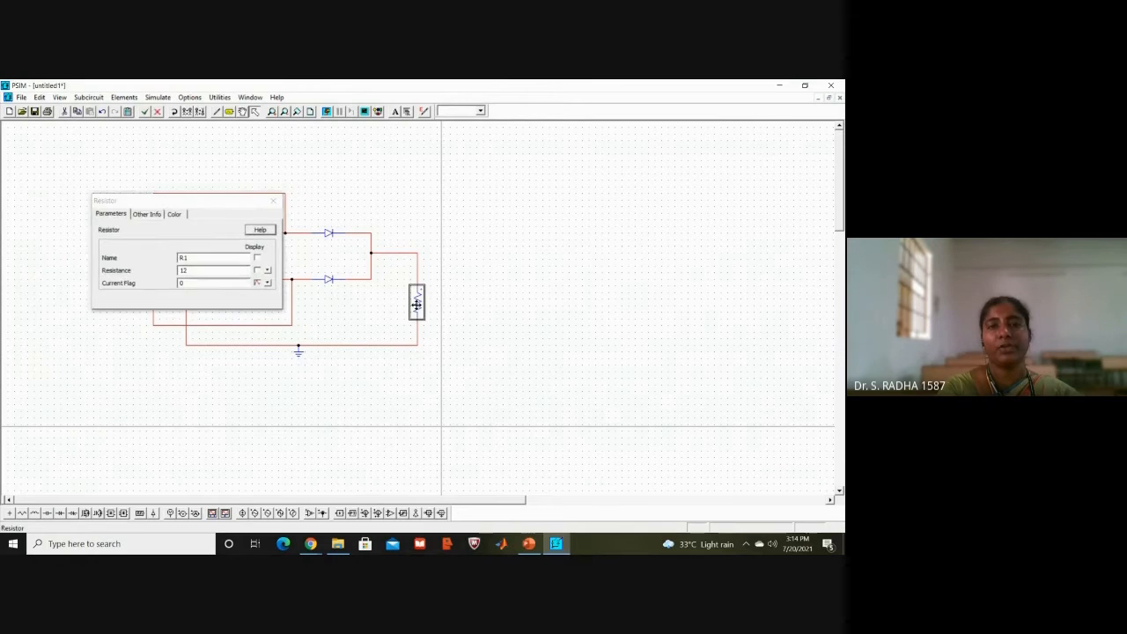
left_click(218, 268)
key("BackSpace")
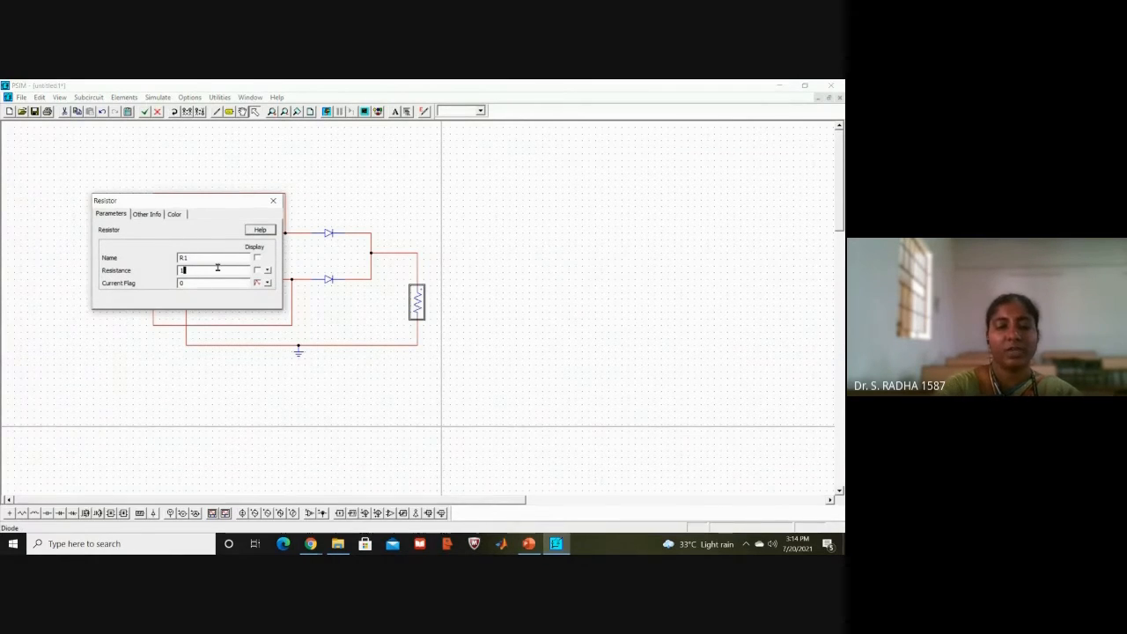
type("200")
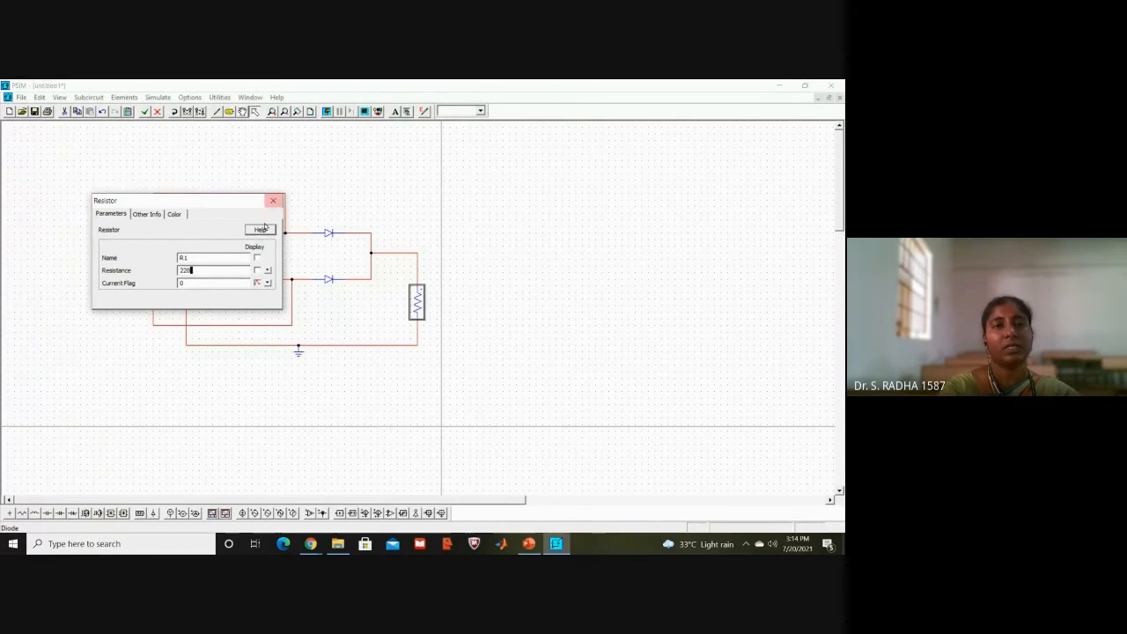
left_click(257, 270)
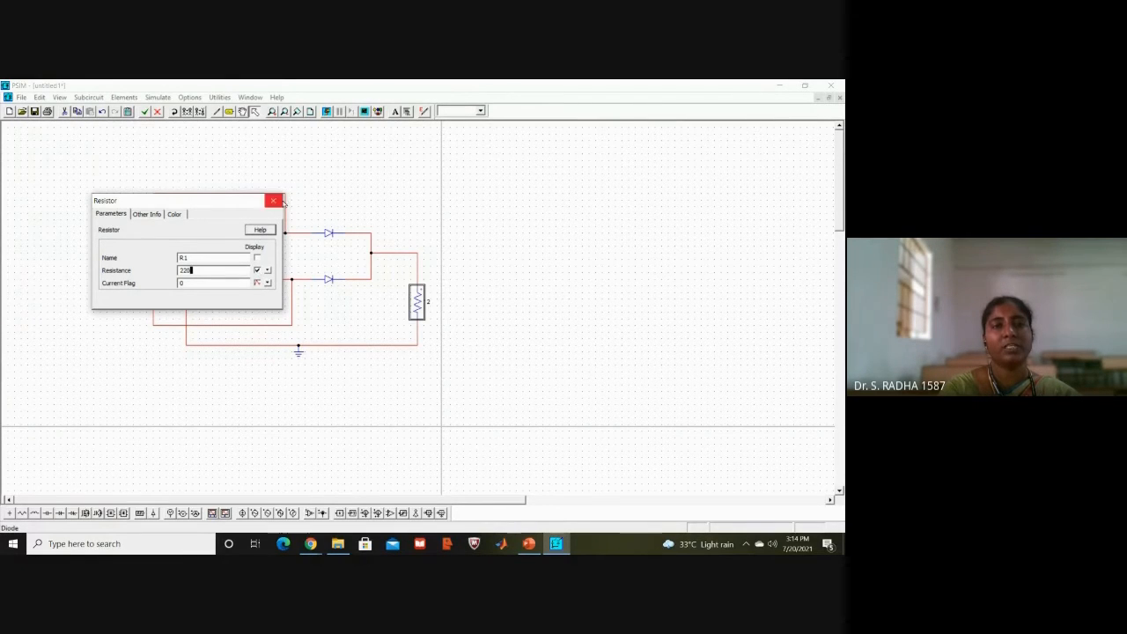
left_click(272, 200)
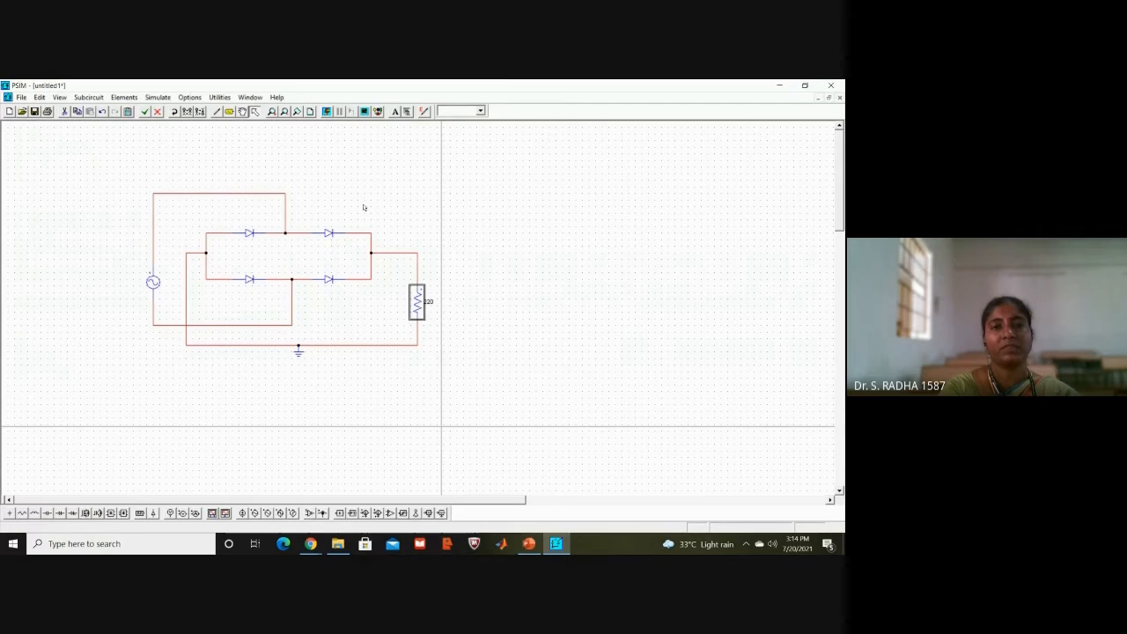
left_click(508, 314)
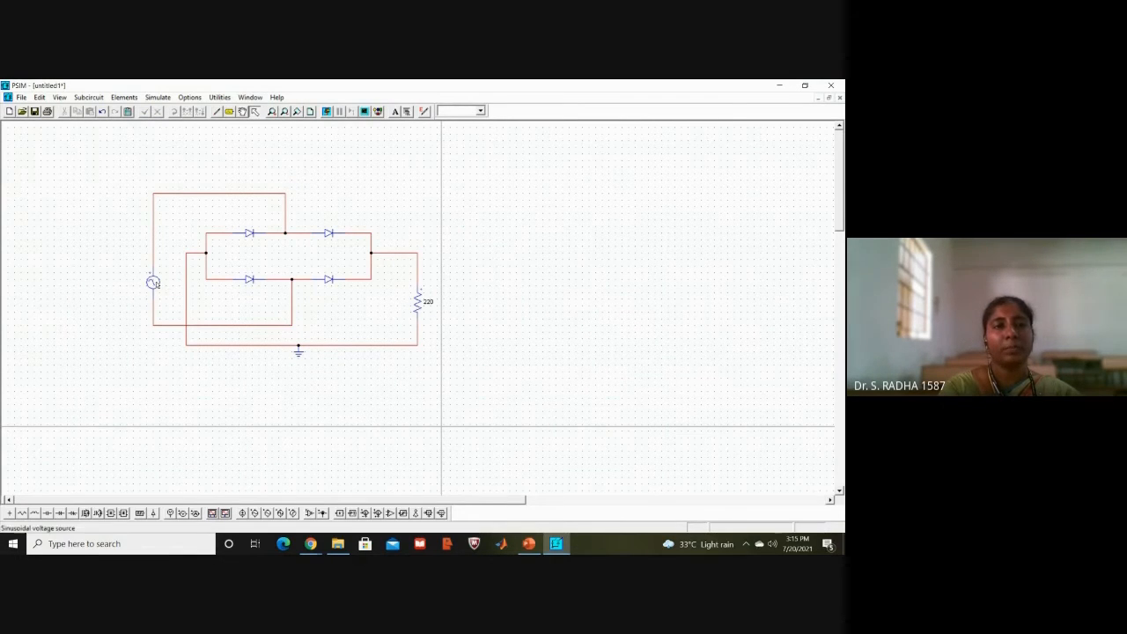
Set the sinusoidal source's peak amplitude to 12 and display that value on the schematic.
left_click(154, 282)
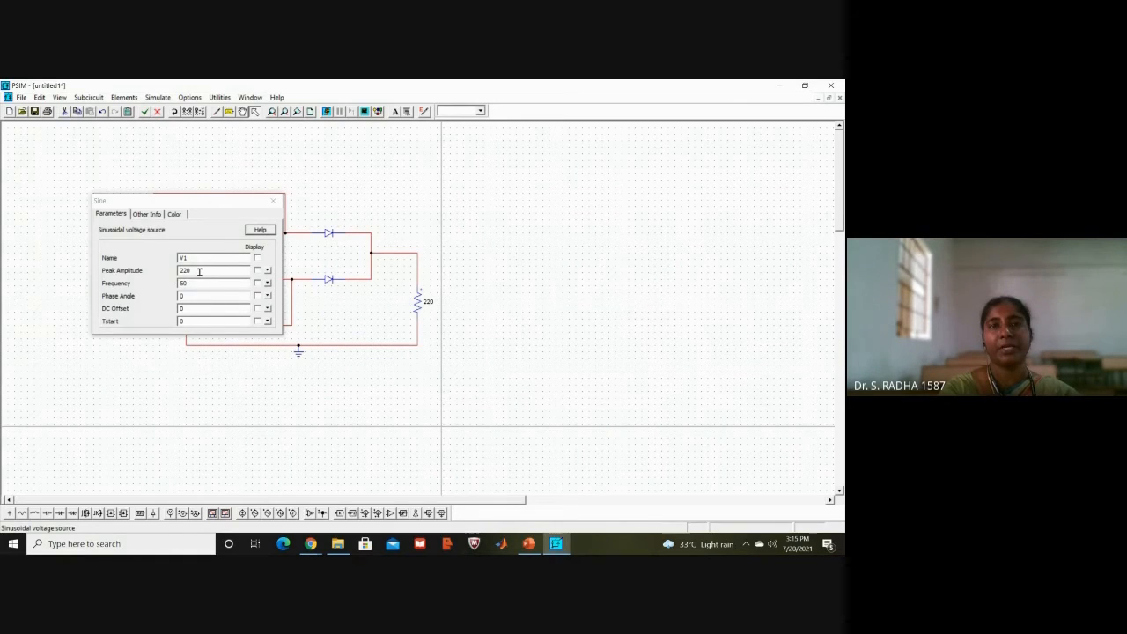
double_click(199, 271)
type("1")
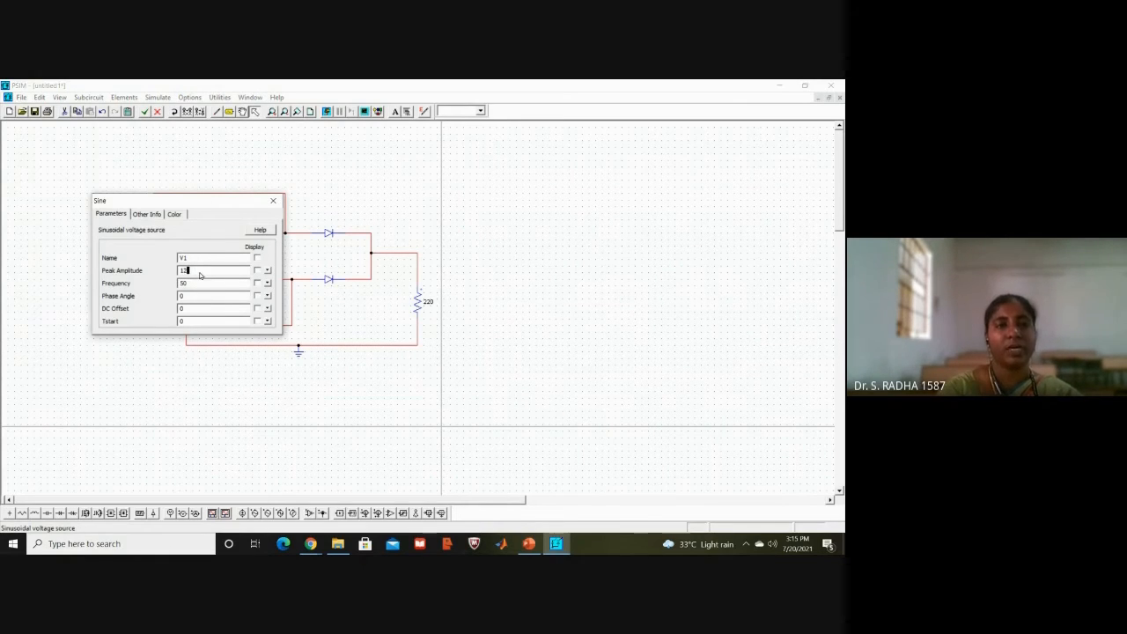
type("2")
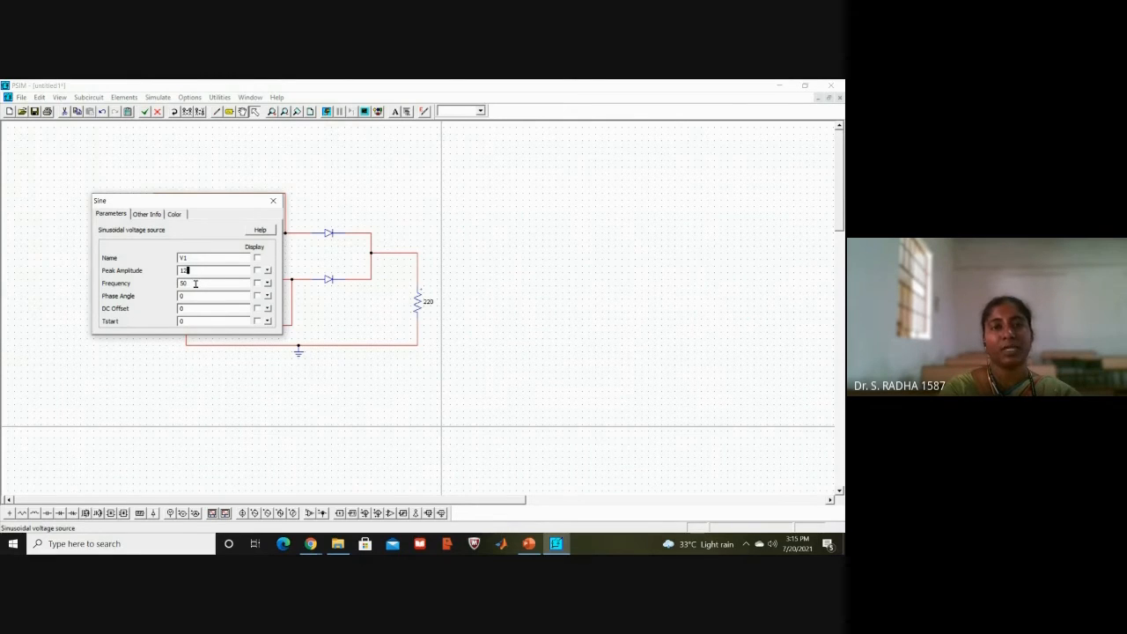
left_click(257, 273)
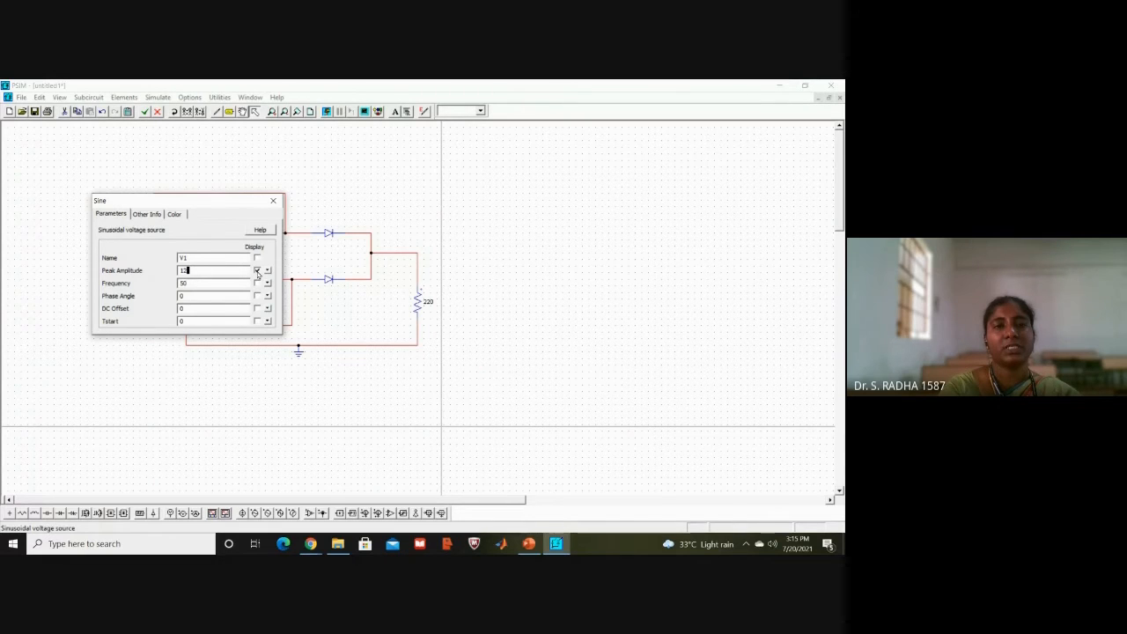
left_click(274, 202)
left_click(101, 235)
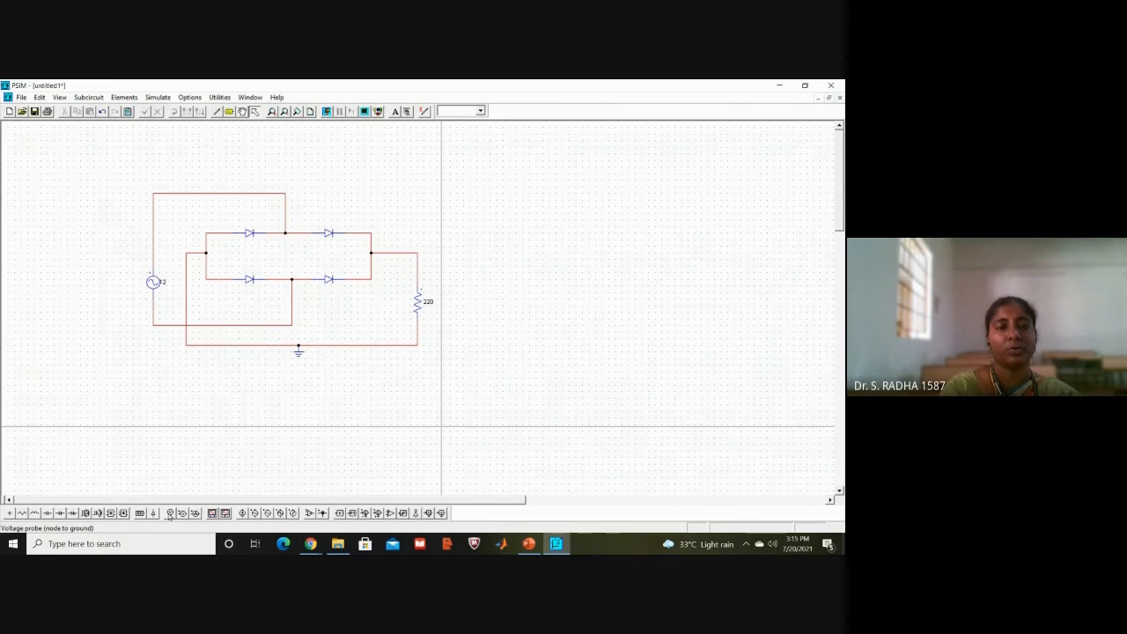
Place a node-to-ground voltage probe on the output wire just above the load resistor.
left_click(170, 515)
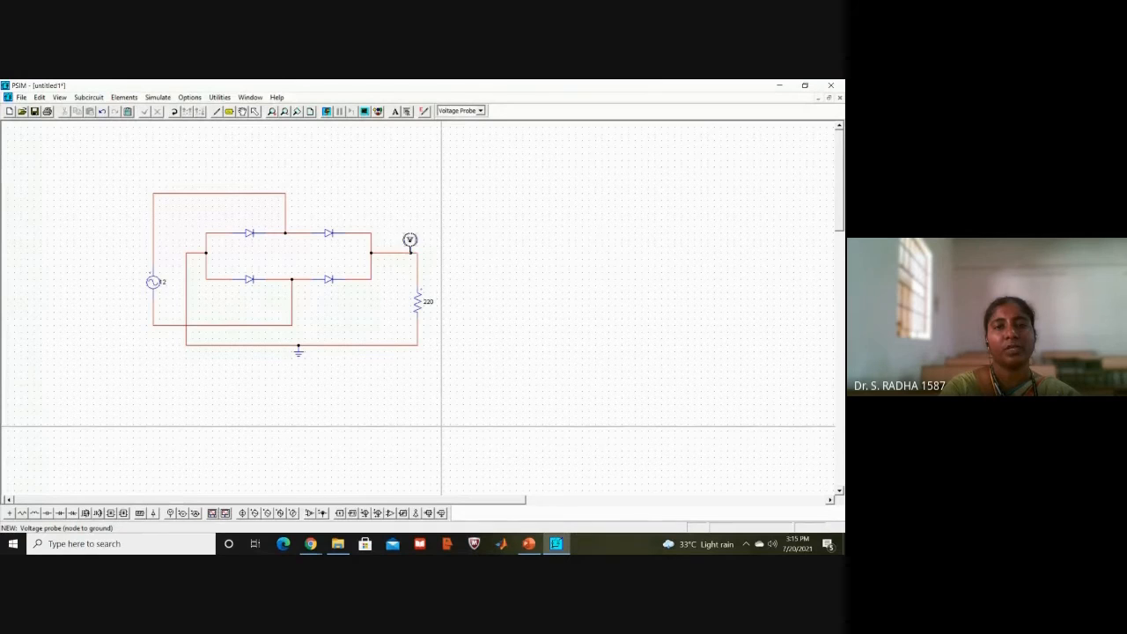
left_click(410, 241)
key("Escape")
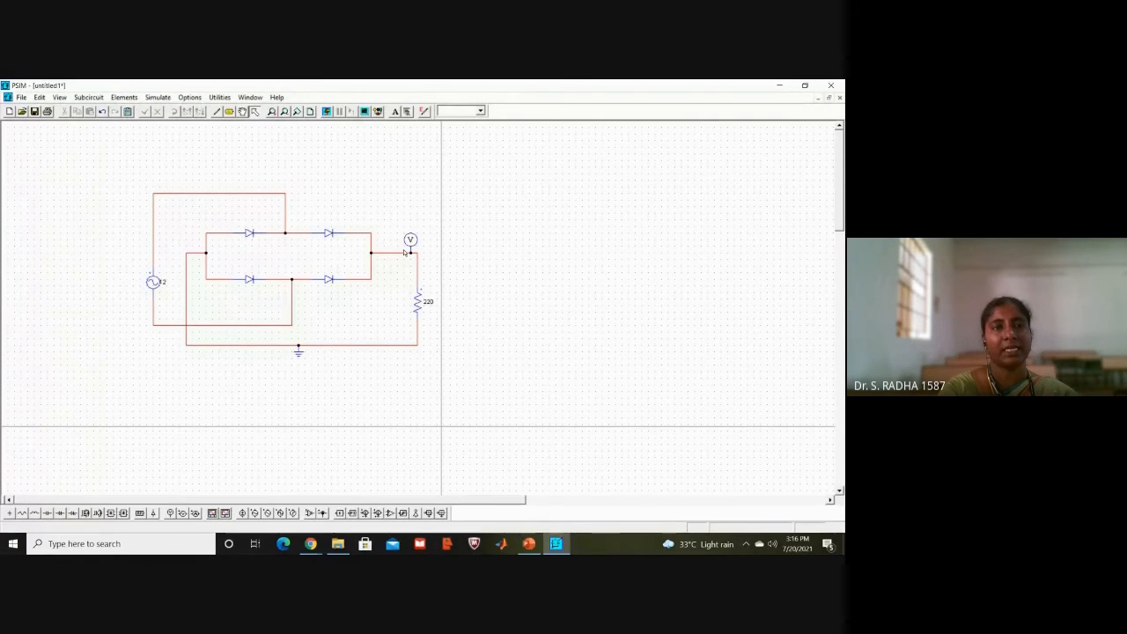
Add a simulation control below the source in the schematic and set its total time to 100m.
left_click(191, 98)
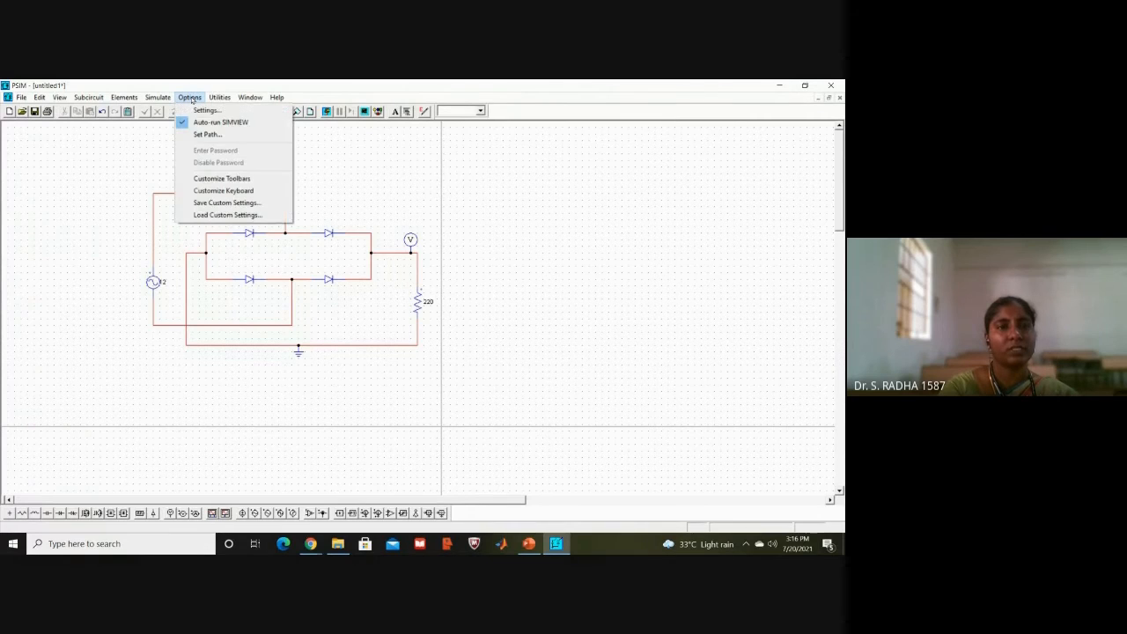
mouse_move(161, 101)
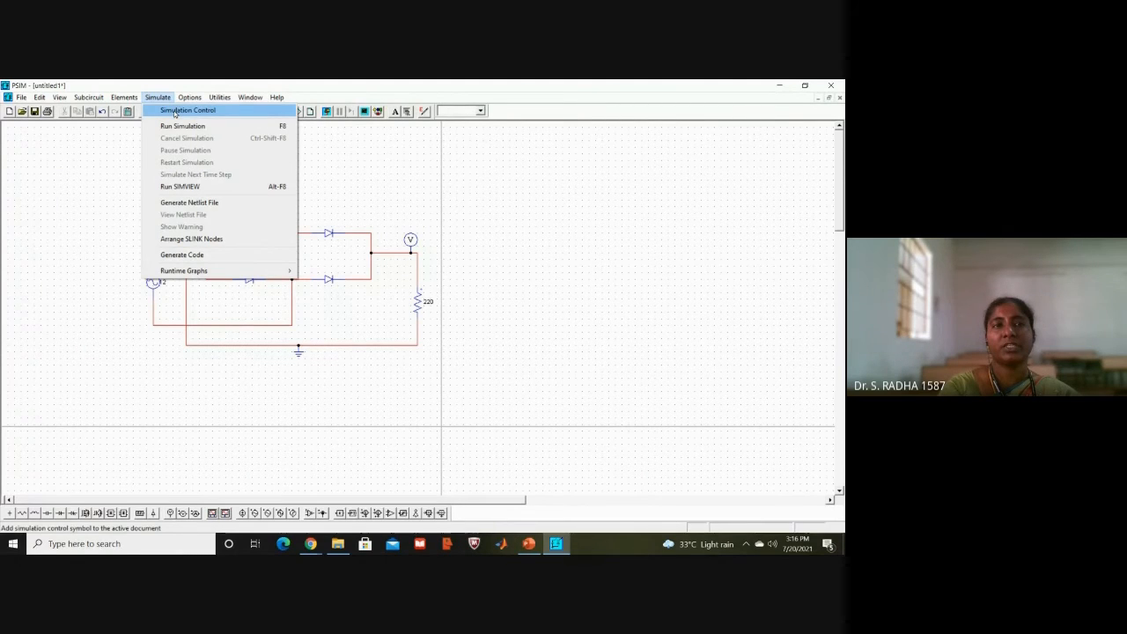
left_click(174, 111)
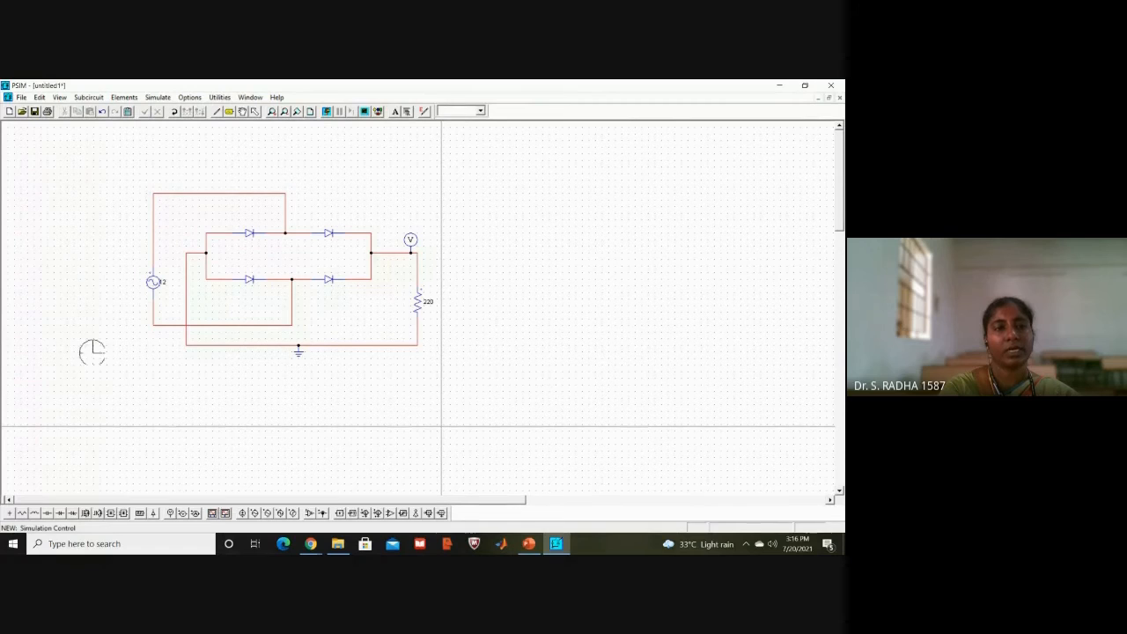
left_click(115, 371)
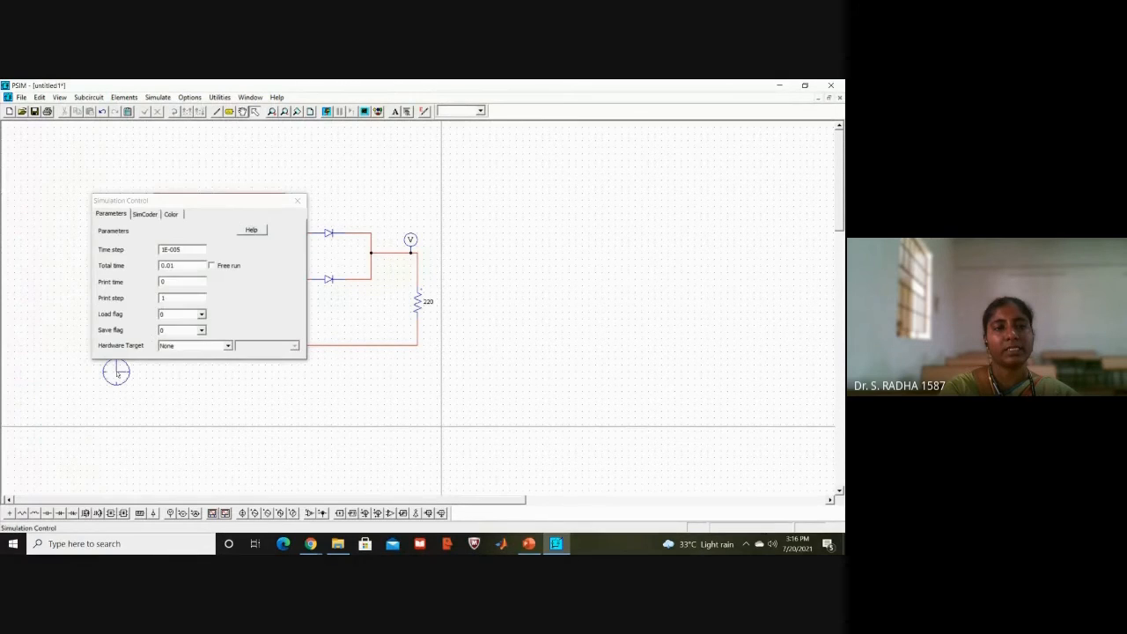
double_click(184, 265)
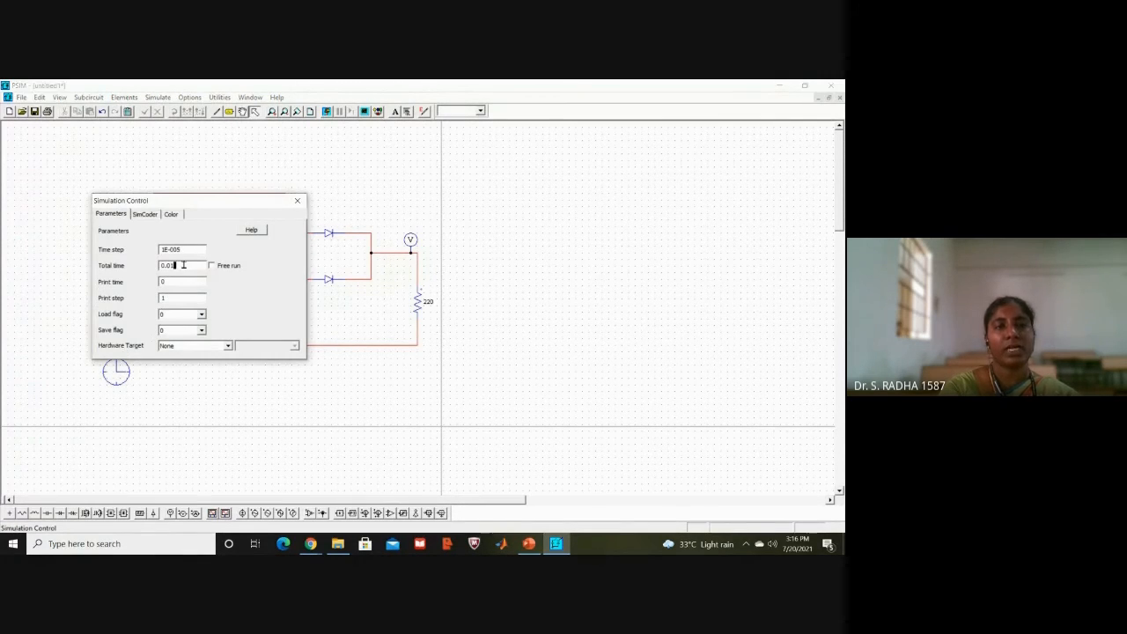
key("BackSpace")
type("100m")
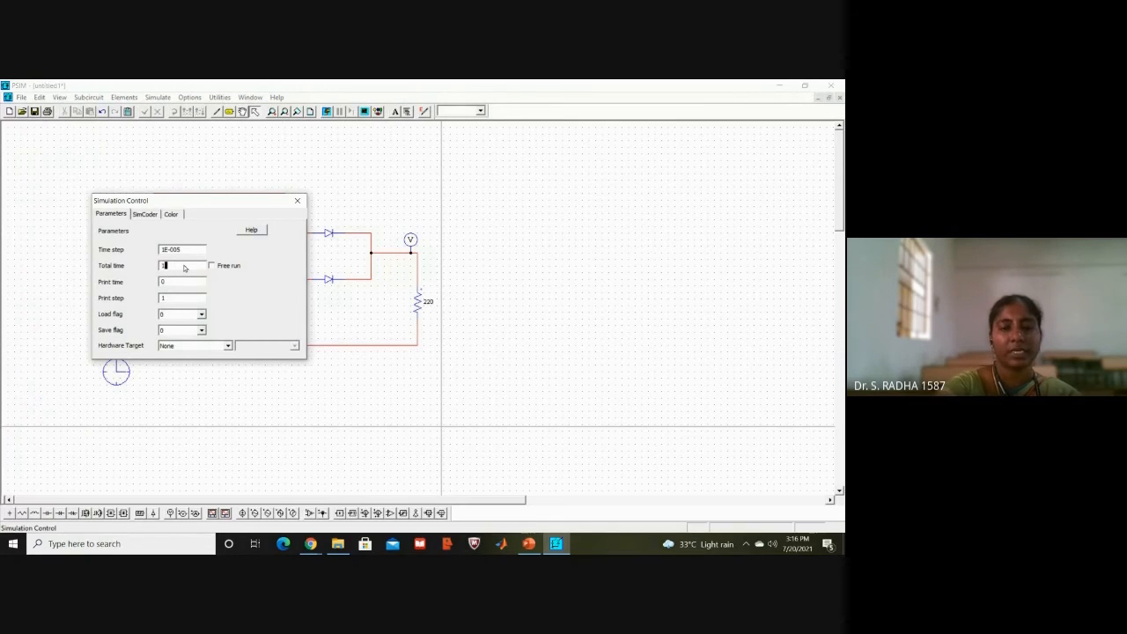
key("Home")
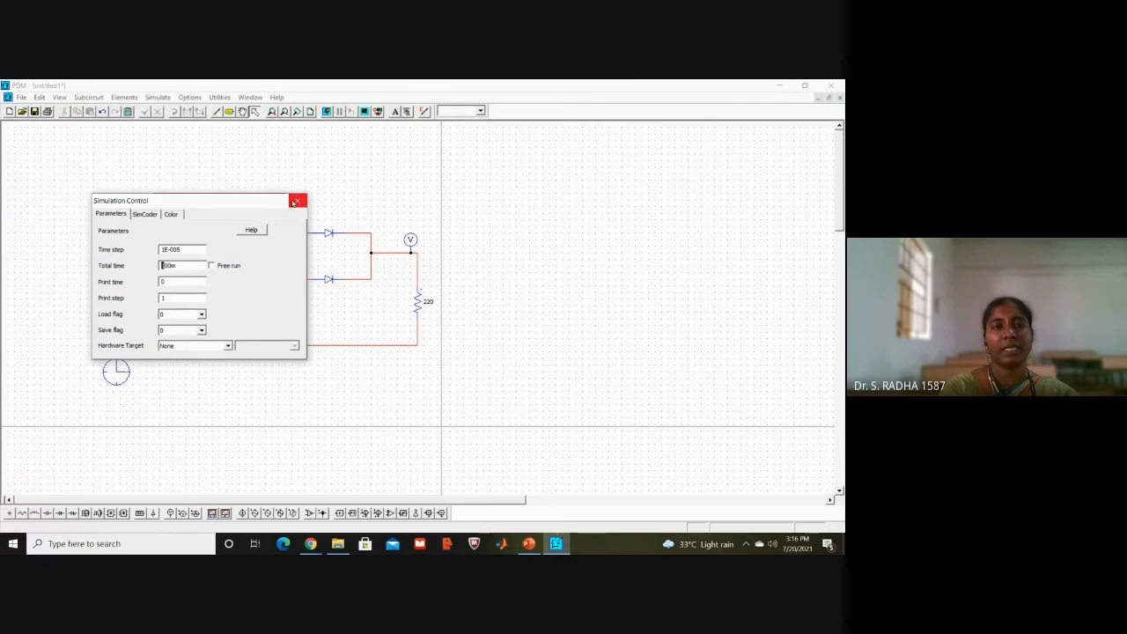
left_click(297, 203)
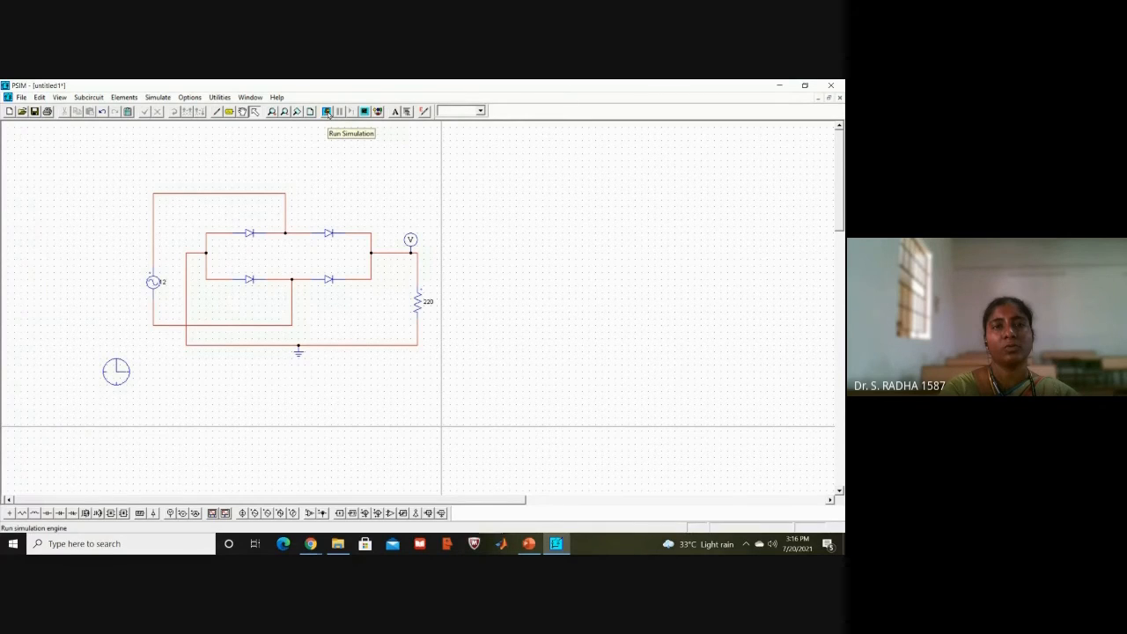
Run the simulation and maximize the output voltage plot within Simview.
left_click(158, 97)
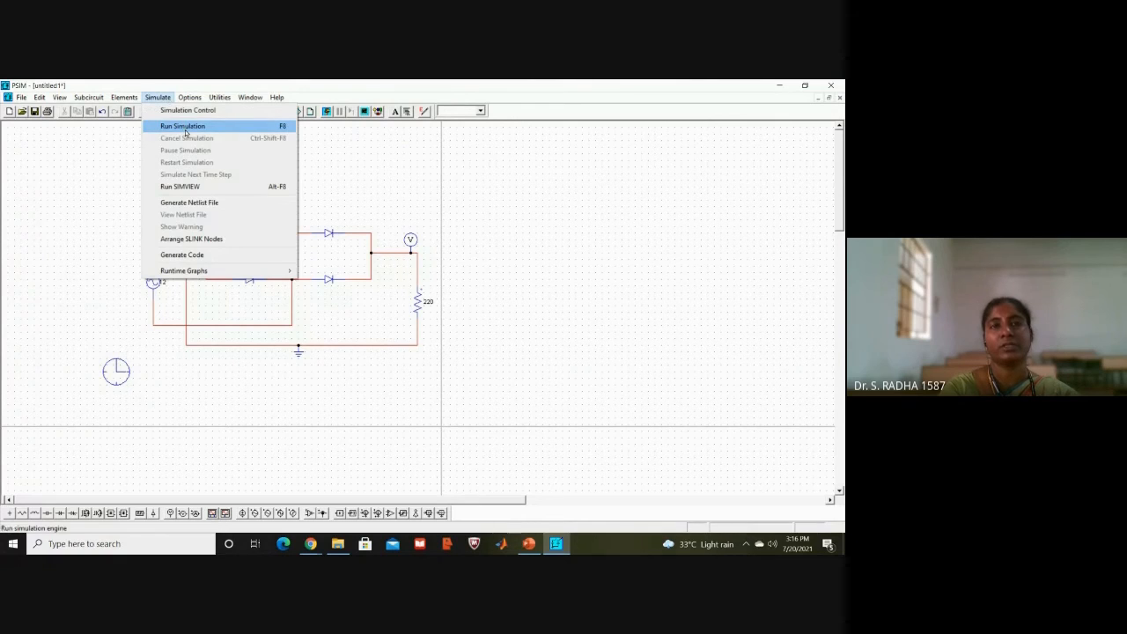
left_click(332, 136)
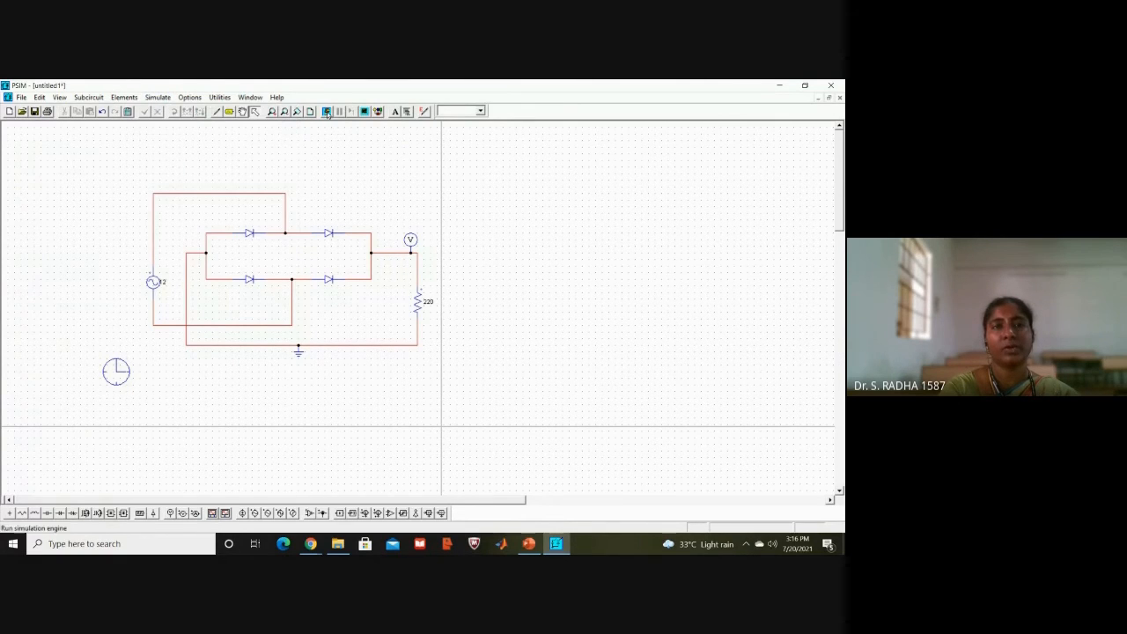
left_click(326, 112)
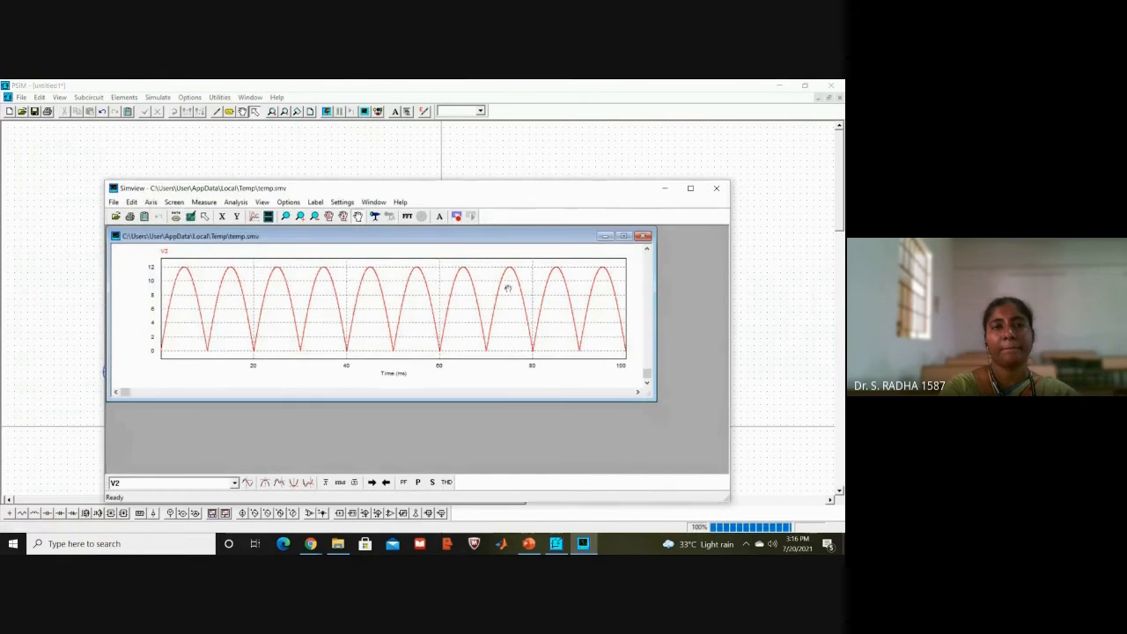
left_click(623, 237)
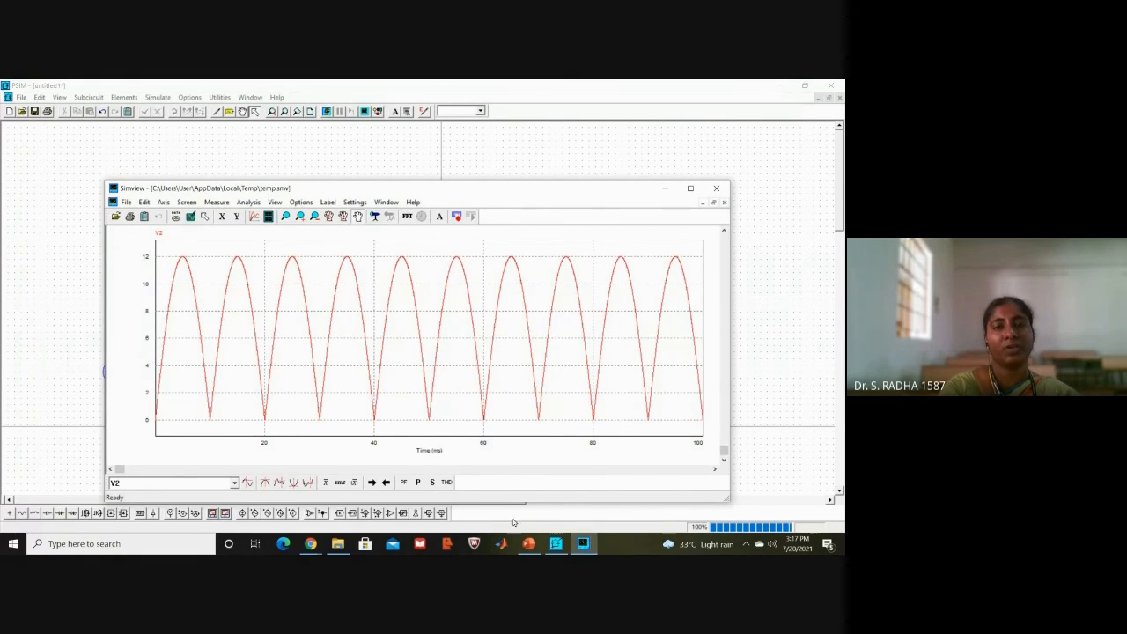
Review the list of taught and suggested rectifier exercises on slide 15 in PowerPoint, then return to PSIM and close the Simview waveform window.
left_click(529, 543)
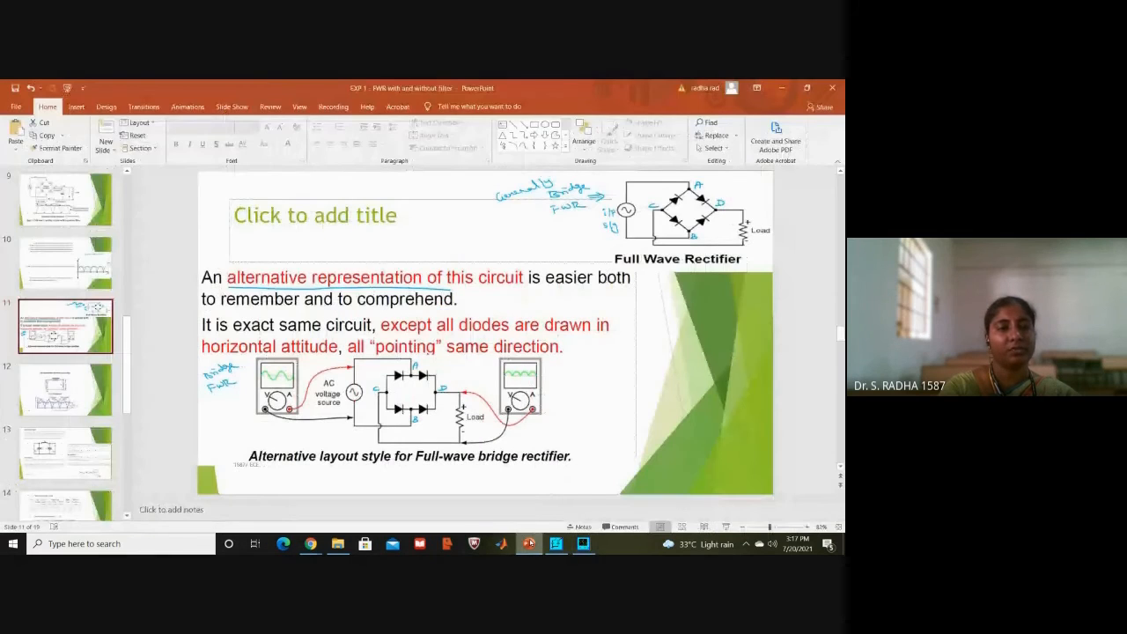
scroll(71, 397, "down", 5)
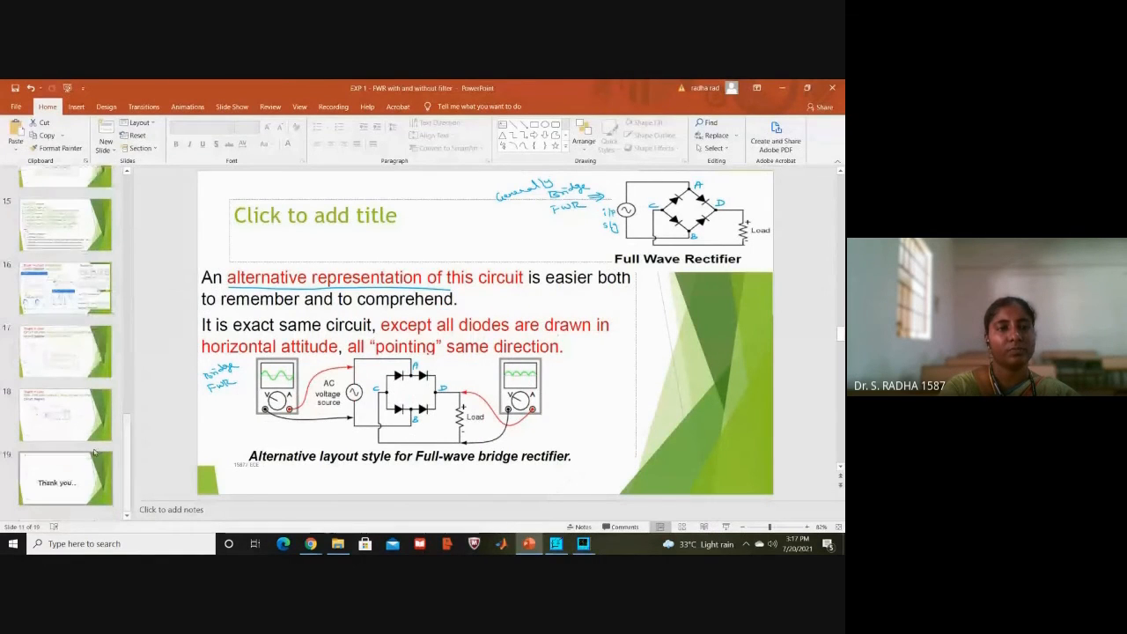
left_click(48, 223)
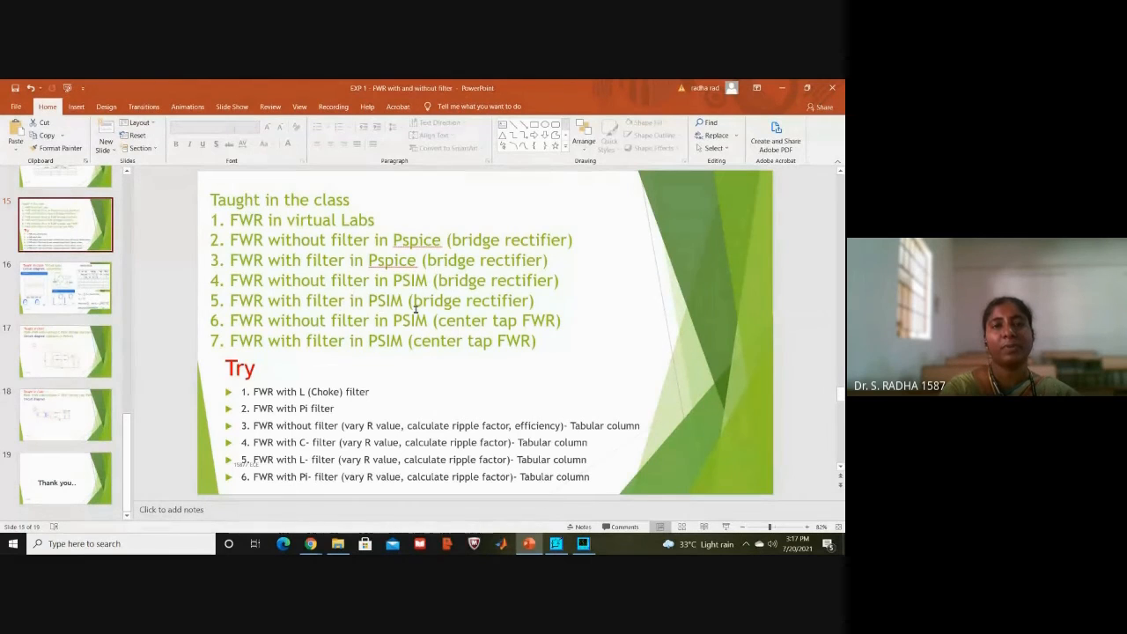
left_click(780, 88)
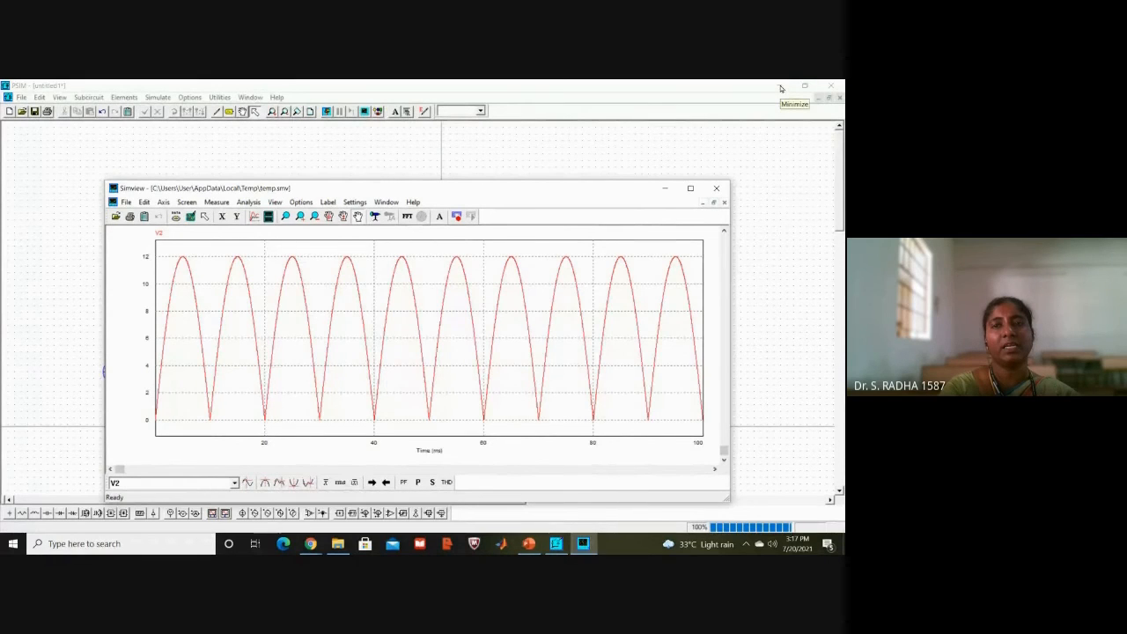
left_click(715, 186)
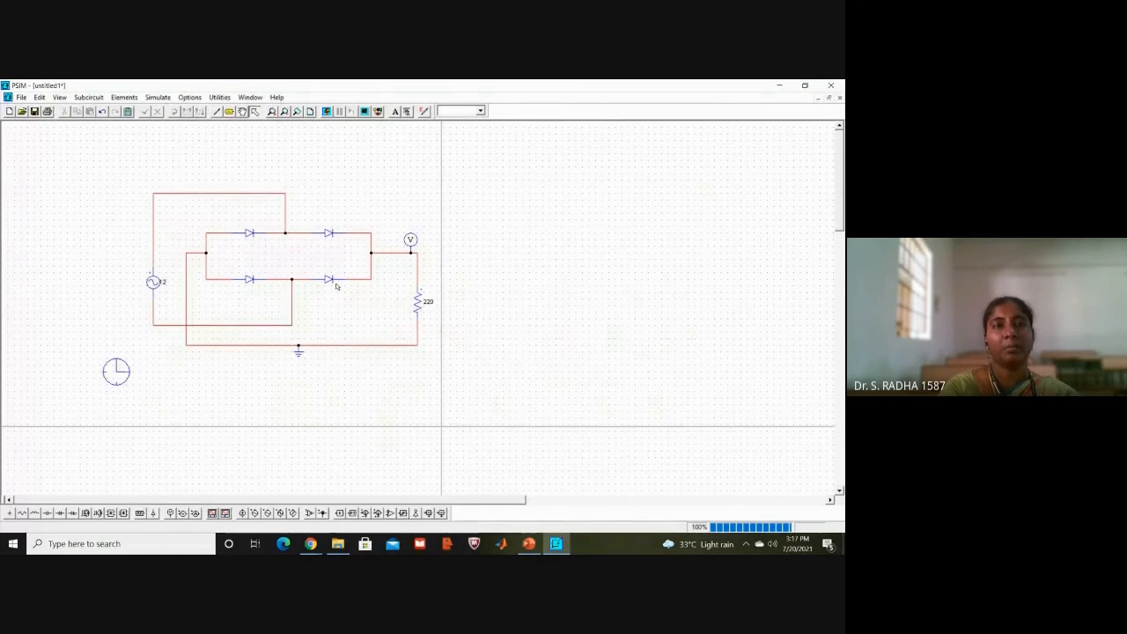
Place one capacitor to the right of the load resistor and rotate it to vertical.
left_click(48, 517)
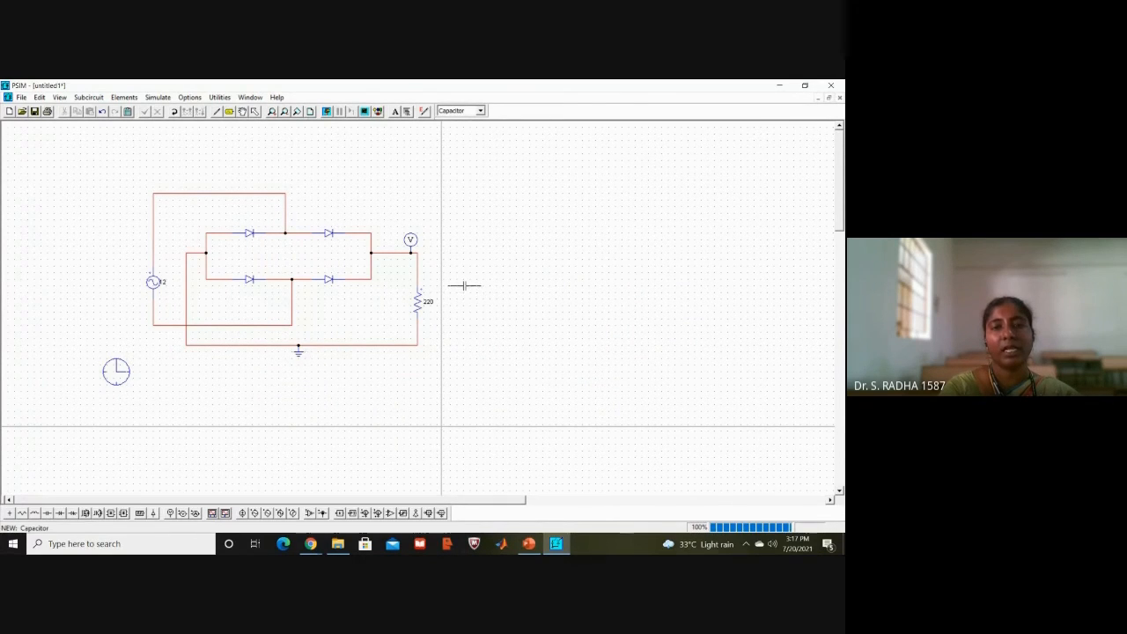
left_click(467, 298)
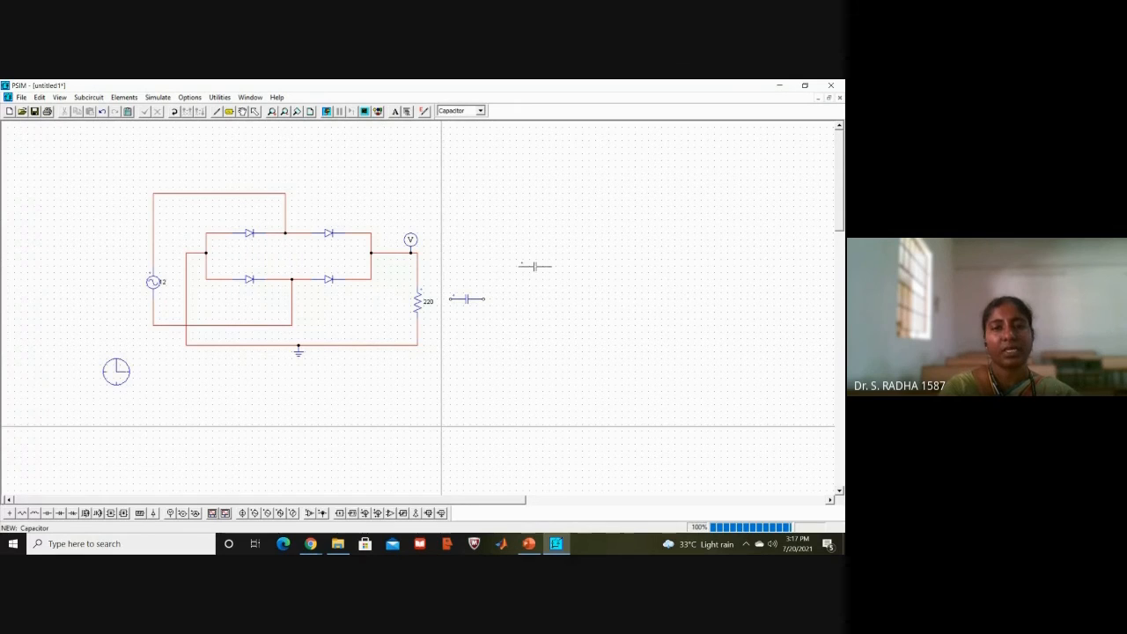
key("Escape")
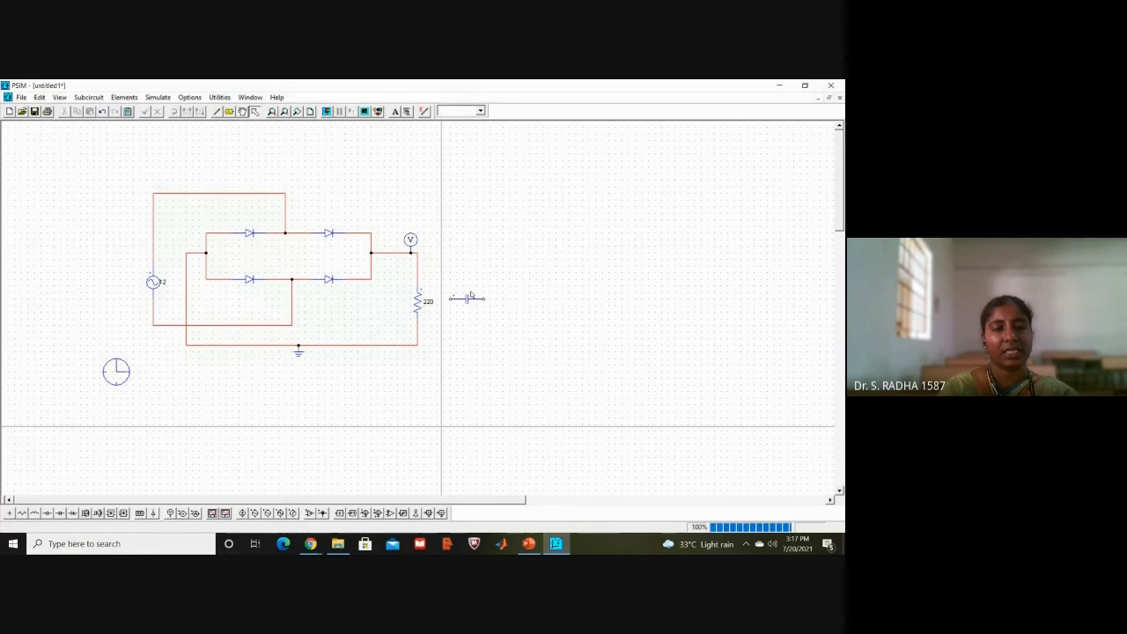
left_click(467, 299)
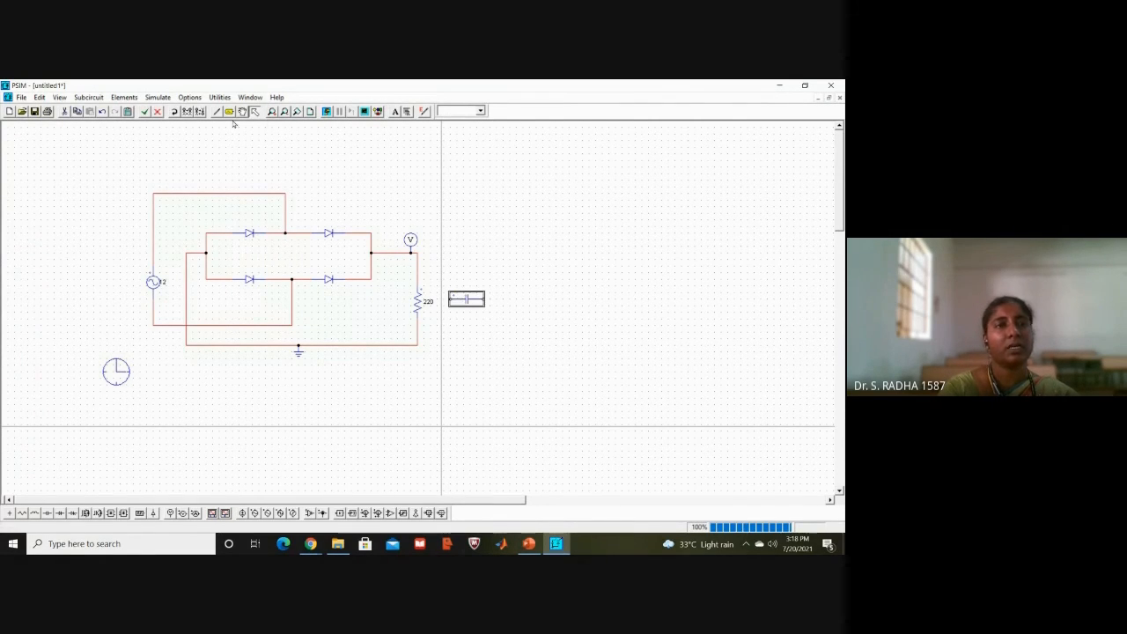
left_click(175, 112)
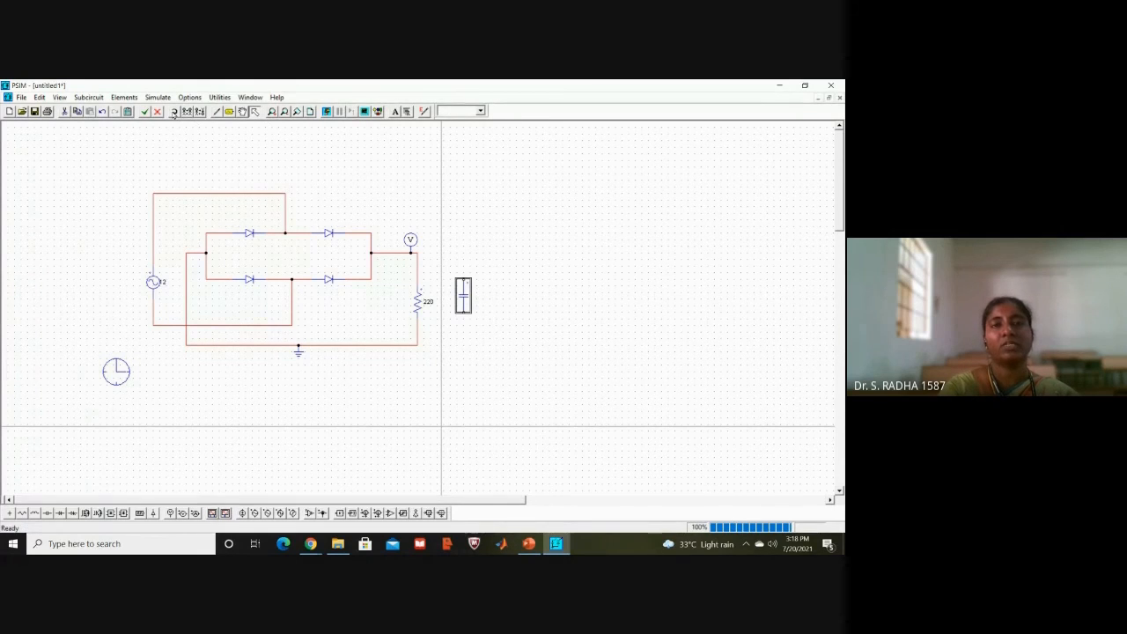
Wire the capacitor in parallel with the load resistor, connecting its upper end to the output node and its lower end to the ground line.
left_click(522, 228)
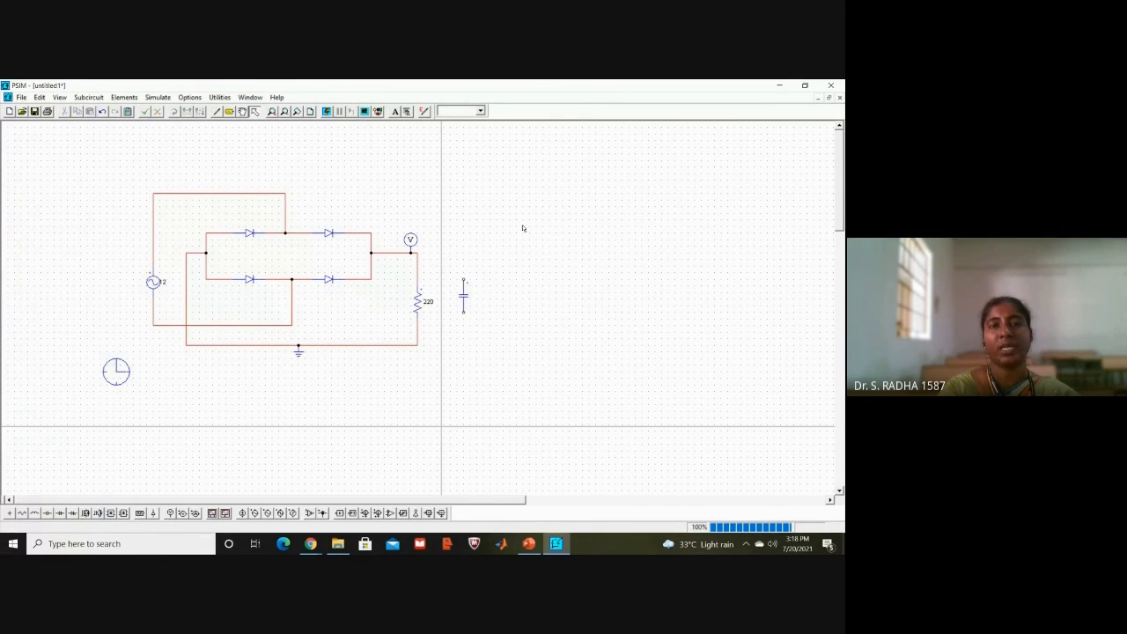
left_click(217, 112)
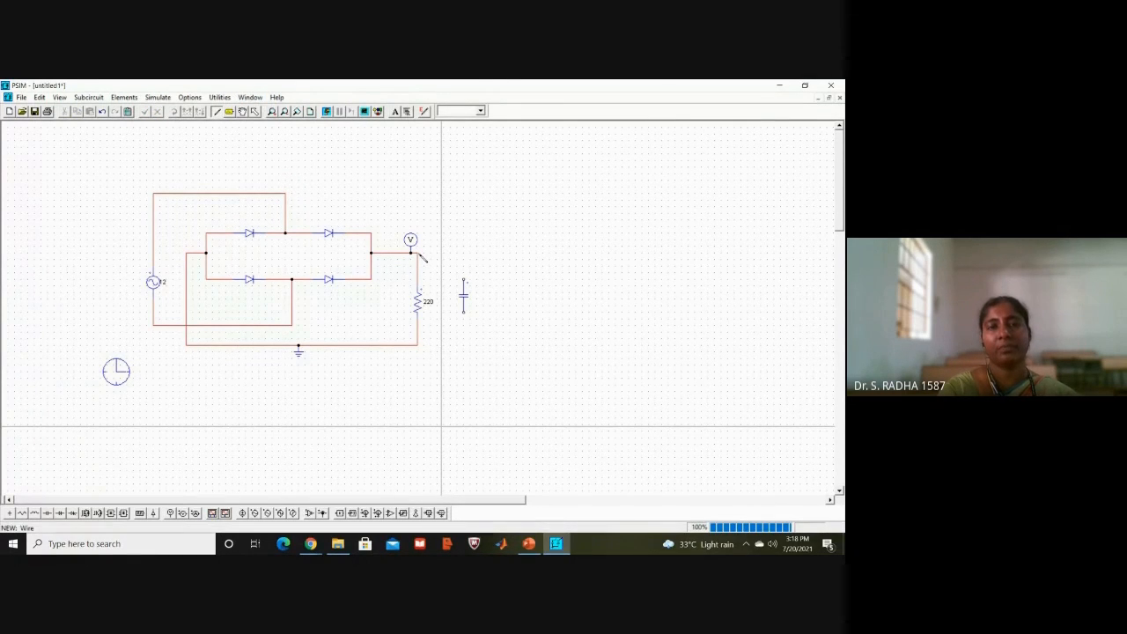
mouse_move(420, 255)
left_mouse_down()
mouse_move(467, 256)
mouse_move(468, 284)
left_mouse_up()
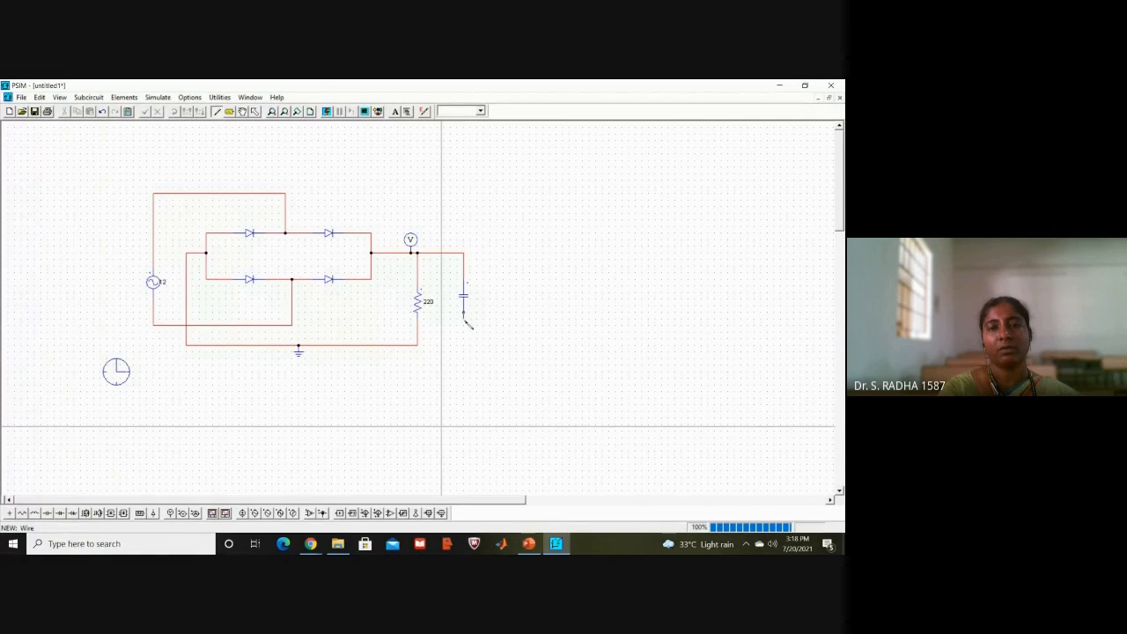
left_click_drag(468, 324, 417, 346)
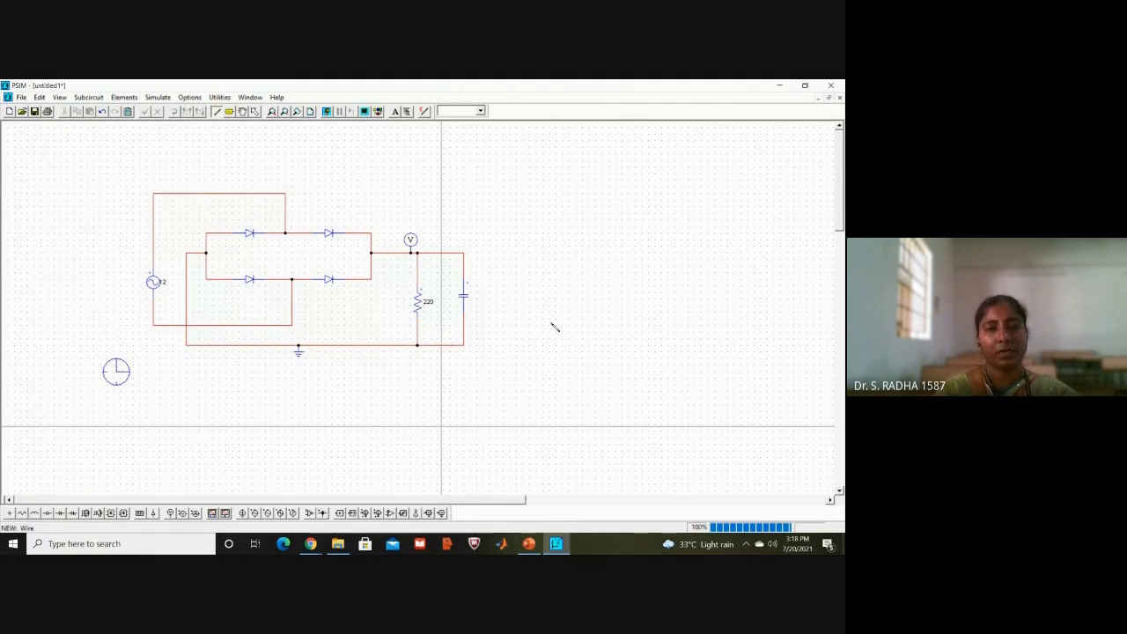
Set the capacitor's capacitance and initial capacitor voltage both to 470u, and display only the capacitance beside it in the schematic.
left_click(464, 298)
double_click(464, 297)
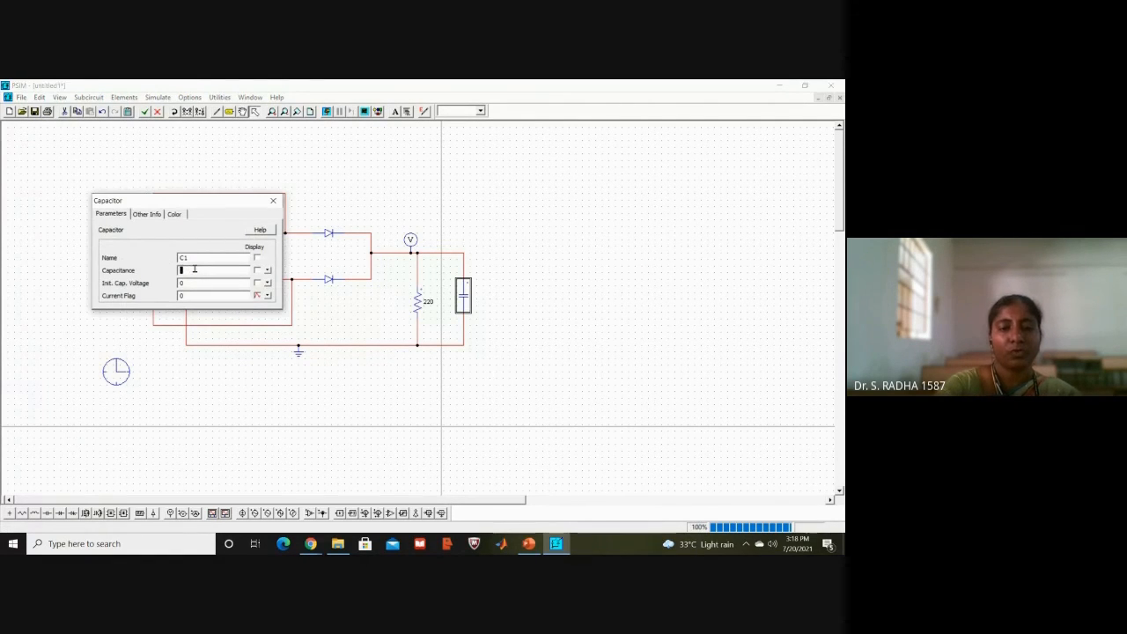
type("470u")
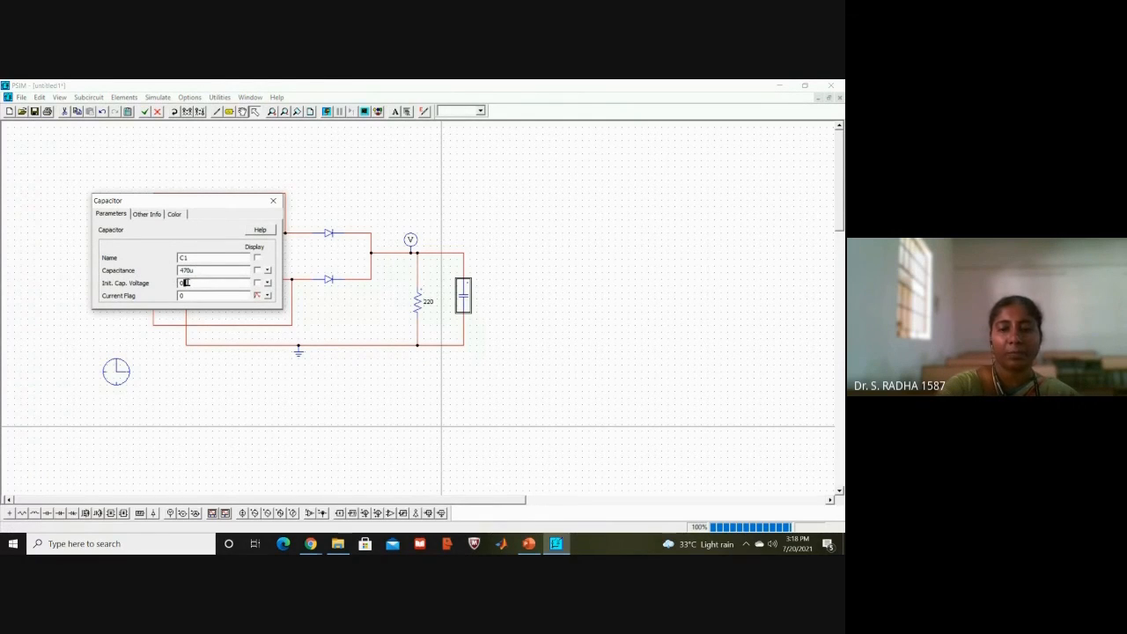
double_click(184, 282)
type("470u")
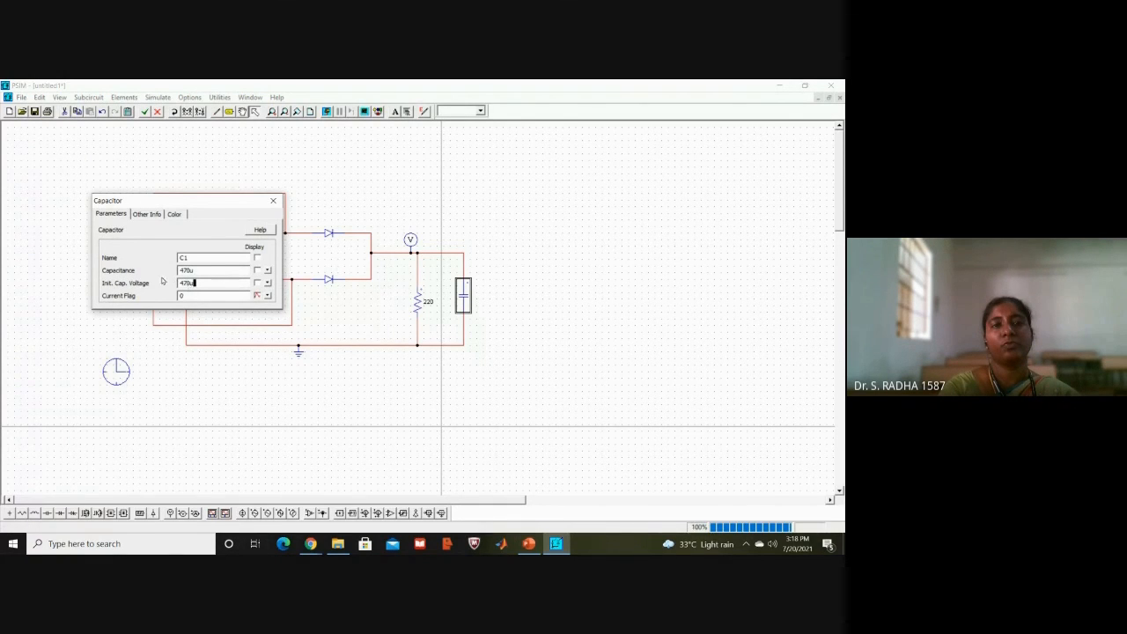
left_click(257, 272)
left_click(257, 283)
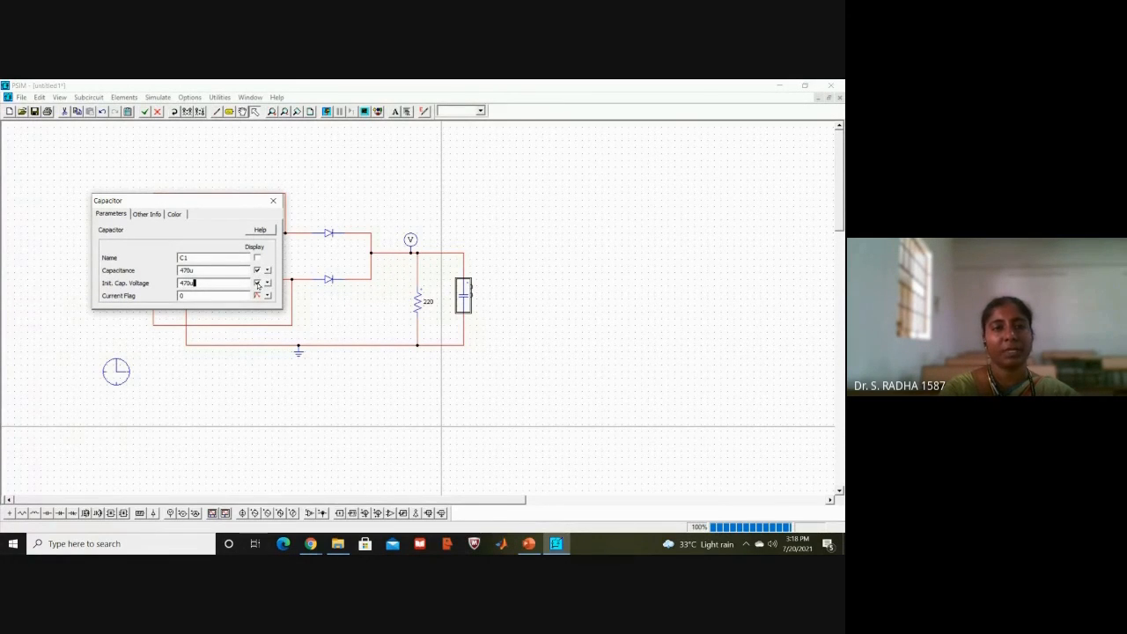
left_click(257, 283)
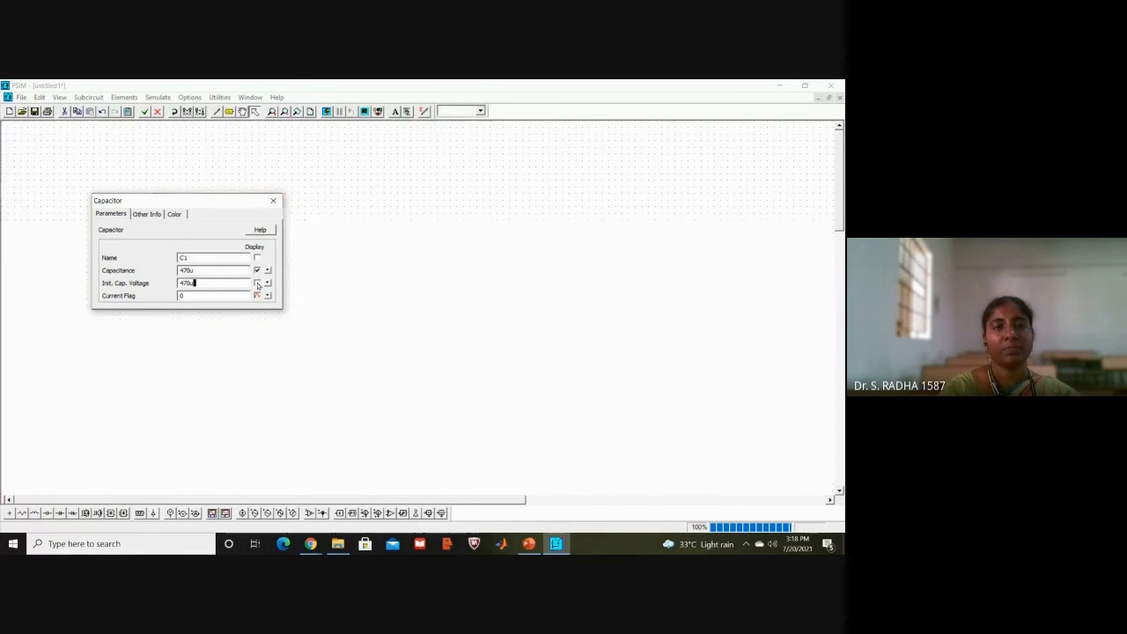
left_click(273, 201)
left_click(573, 289)
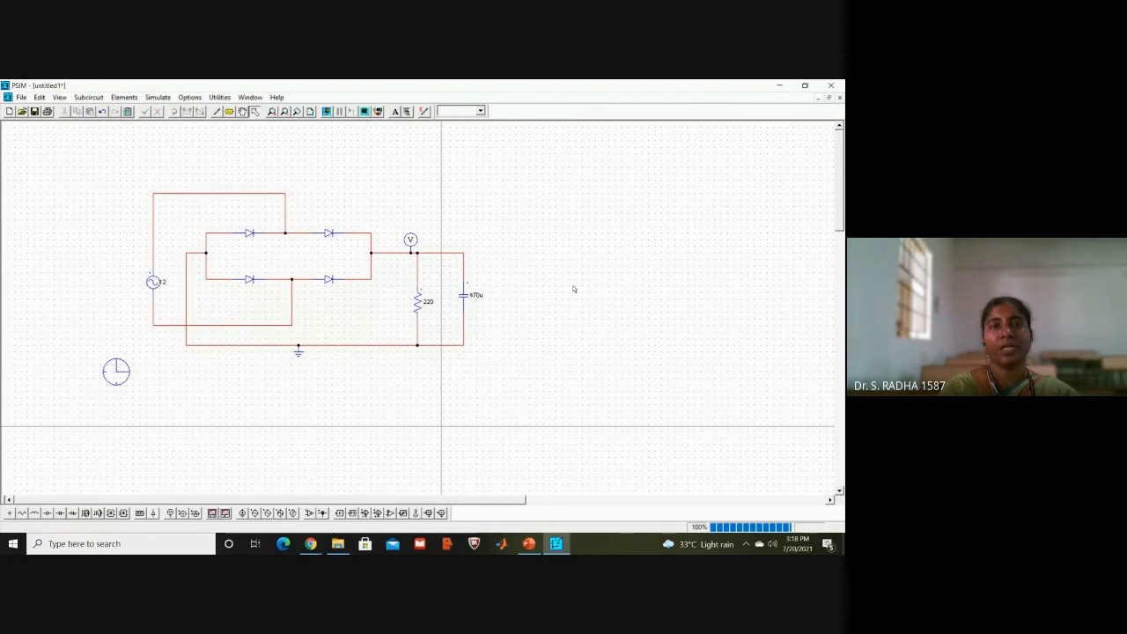
Simulate the rectifier with the capacitor filter and maximize the V2 output plot within Simview.
left_click(325, 110)
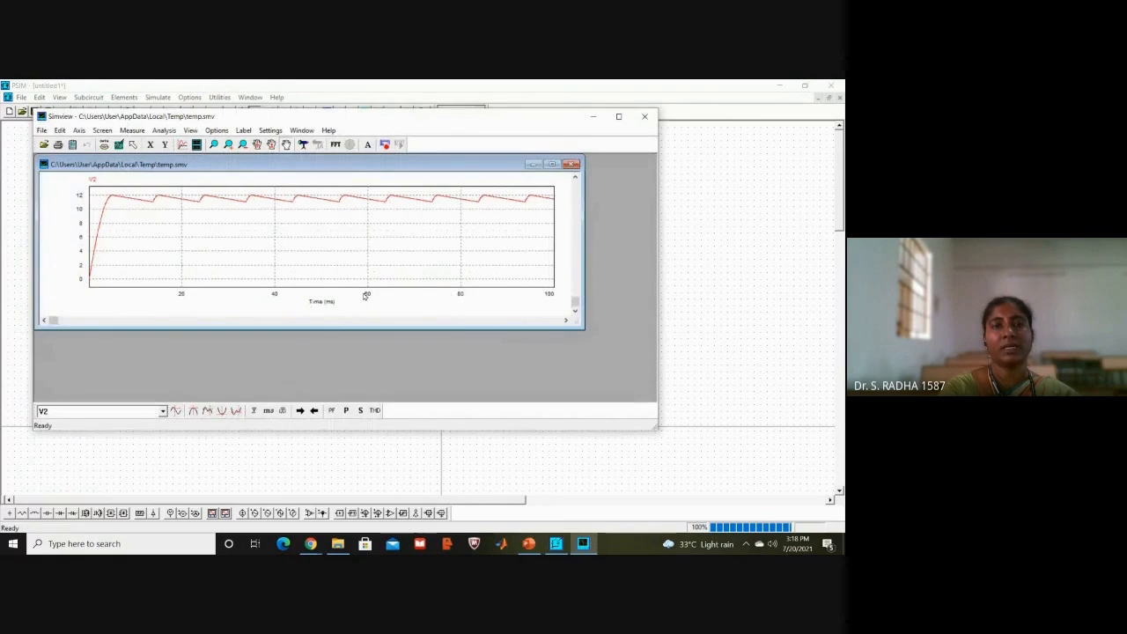
left_click(552, 164)
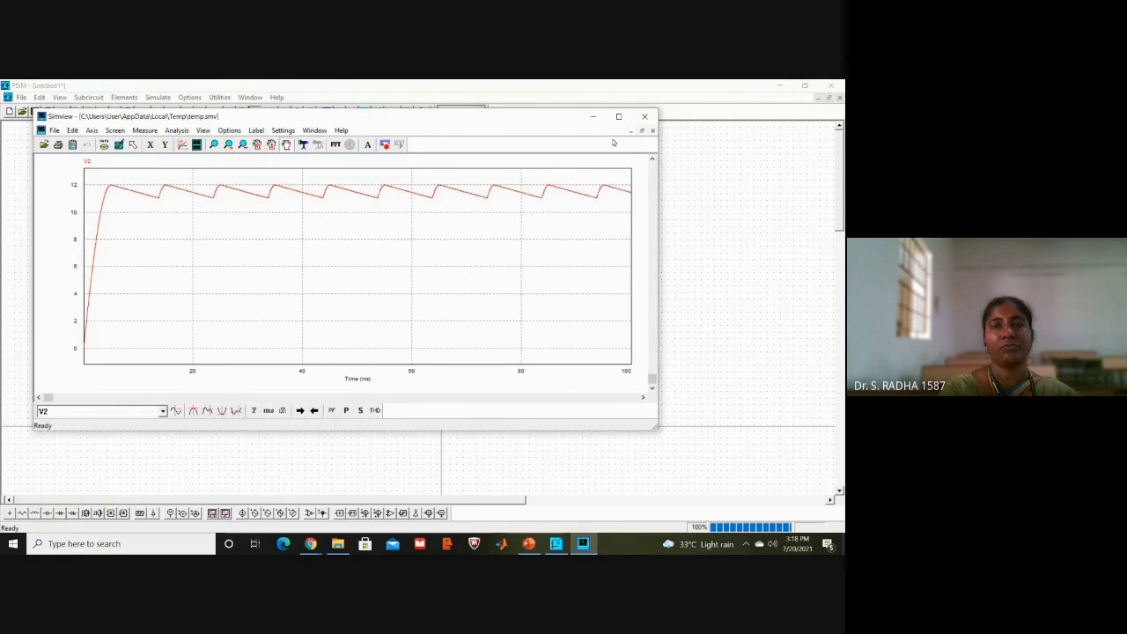